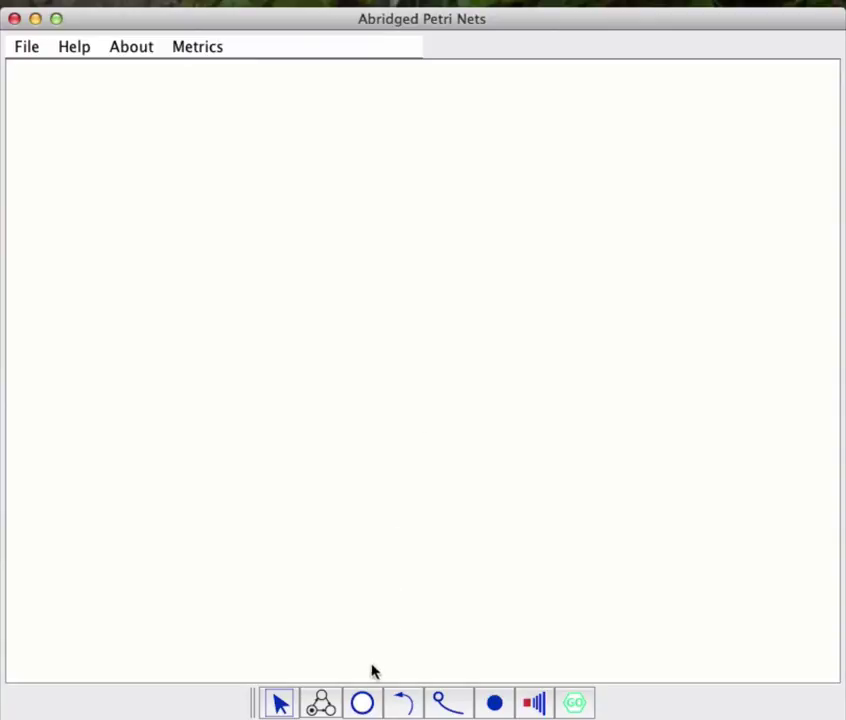
Step: Create three places: one at top-left, one at top-right, and one lower between them
{"action": "left_click", "coordinate": [362, 703]}
{"action": "left_click", "coordinate": [107, 138]}
{"action": "left_click", "coordinate": [322, 131]}
{"action": "left_click", "coordinate": [227, 256]}
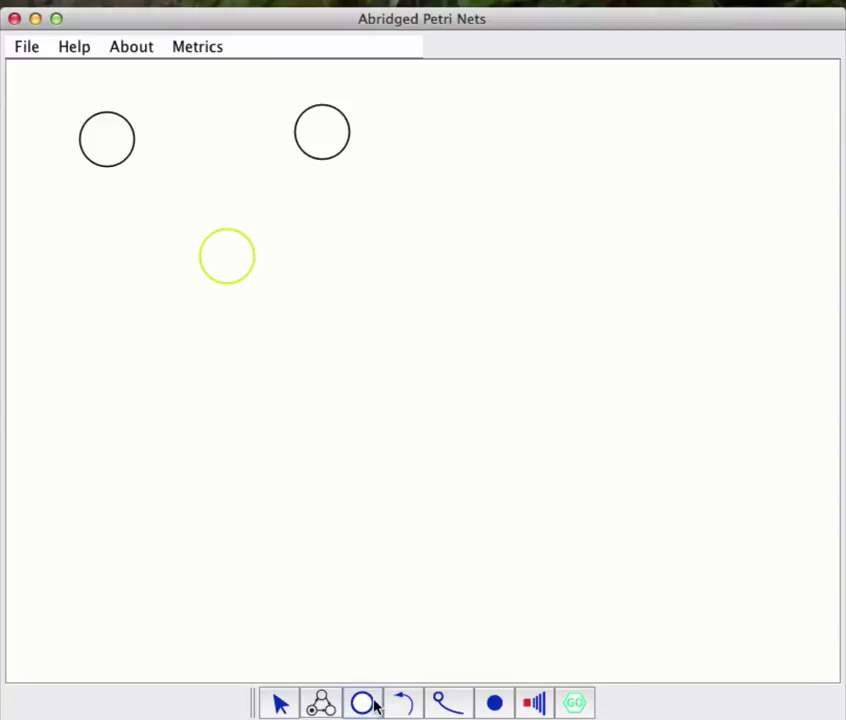
Step: Name the top-left place 'Operational' and show its name on the canvas
{"action": "left_click", "coordinate": [280, 702]}
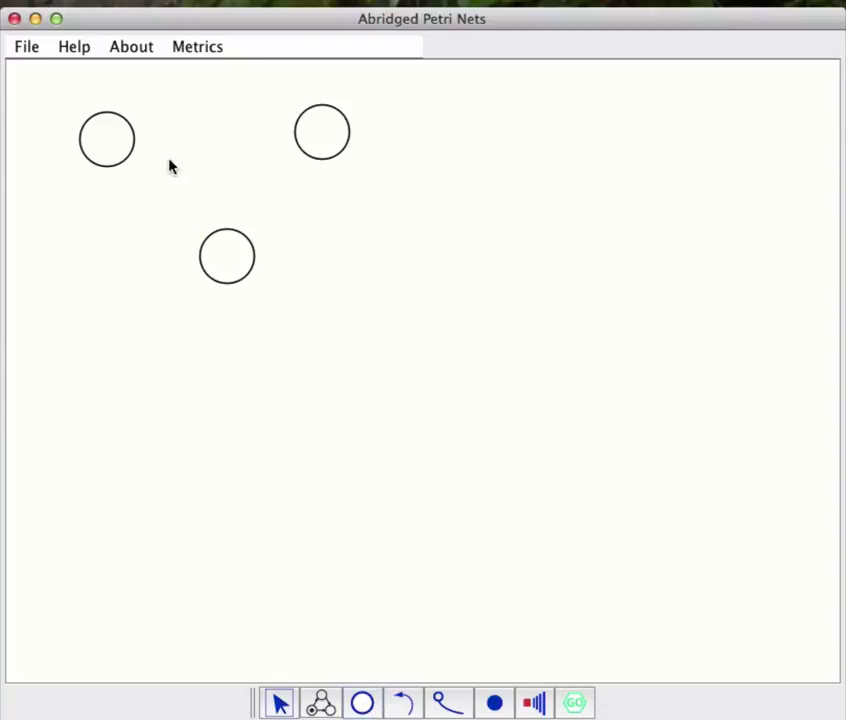
{"action": "double_click", "coordinate": [101, 126]}
{"action": "left_click_drag", "start_coordinate": [413, 248], "coordinate": [520, 180]}
{"action": "left_click", "coordinate": [581, 222]}
{"action": "left_click_drag", "start_coordinate": [712, 276], "coordinate": [572, 283]}
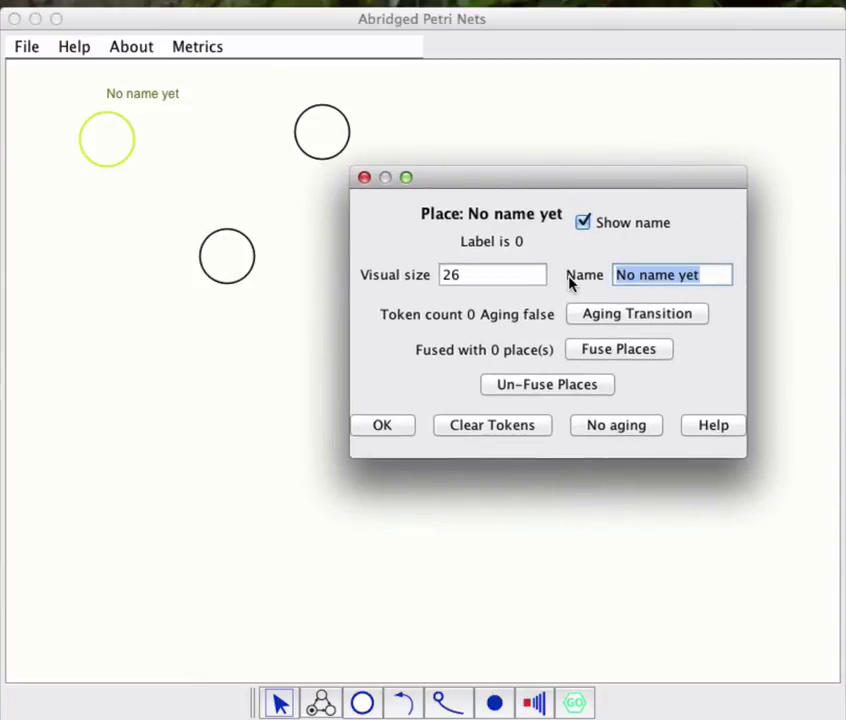
{"action": "type", "text": "OPera"}
{"action": "key", "text": "BackSpace"}
{"action": "key", "text": "BackSpace"}
{"action": "key", "text": "BackSpace"}
{"action": "key", "text": "BackSpace"}
{"action": "type", "text": "perati"}
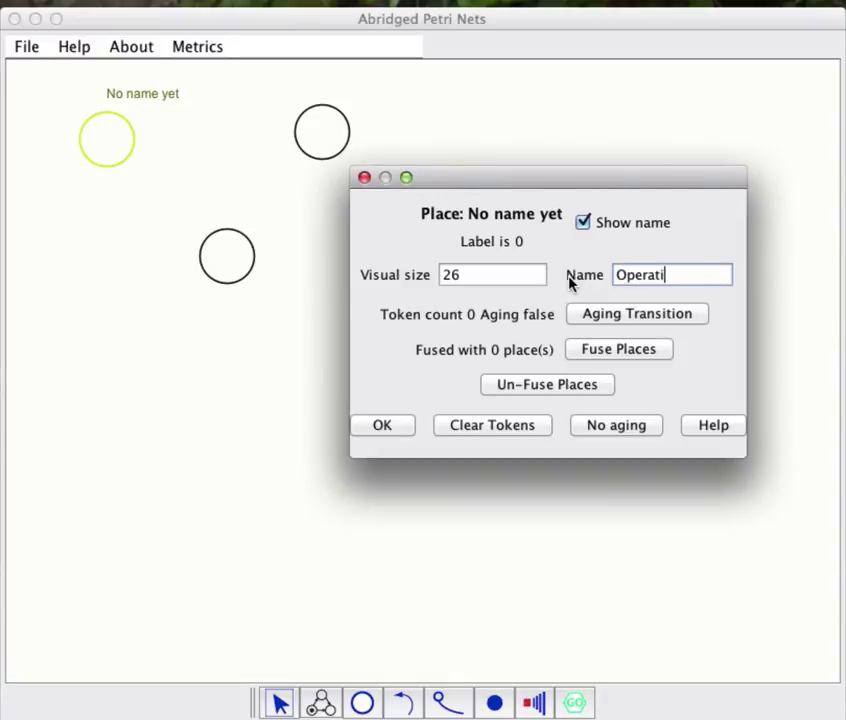
{"action": "type", "text": "onal"}
{"action": "left_click", "coordinate": [382, 425]}
Step: Name the upper-right place 'Needs Service' with its name shown
{"action": "double_click", "coordinate": [321, 152]}
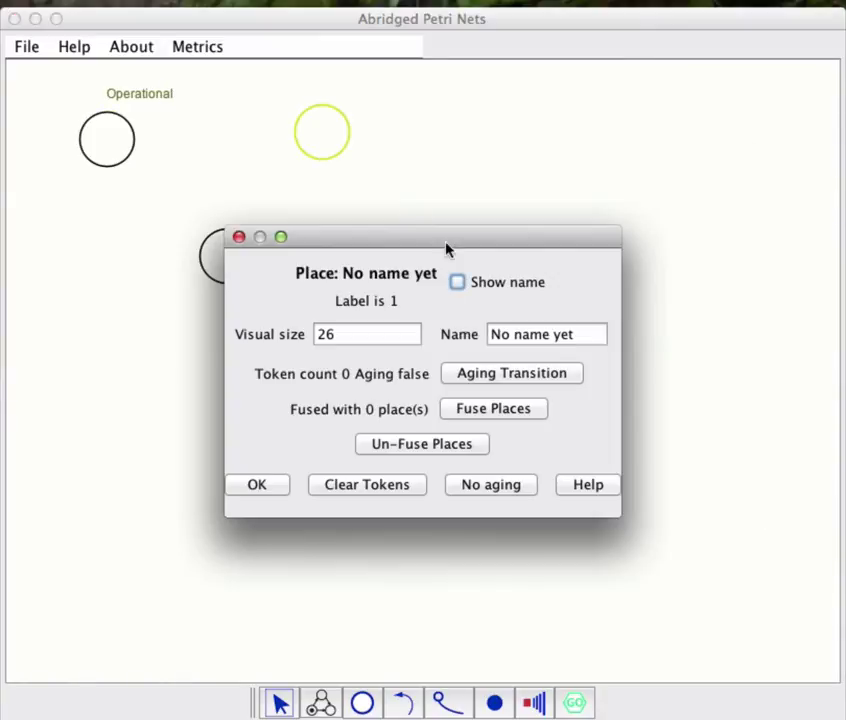
{"action": "left_click", "coordinate": [456, 286]}
{"action": "left_click_drag", "start_coordinate": [575, 336], "coordinate": [491, 336]}
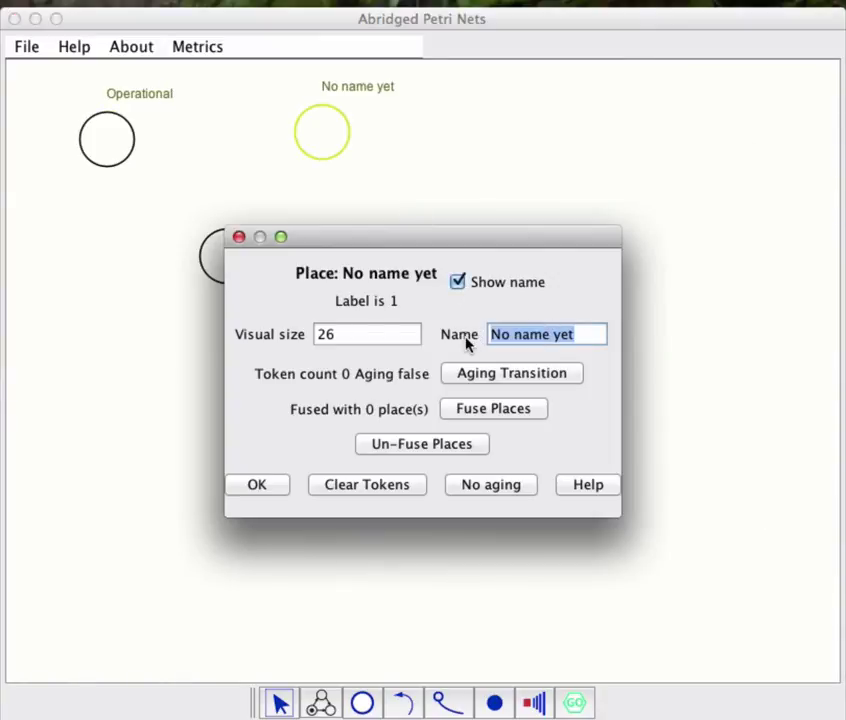
{"action": "type", "text": "Needs "}
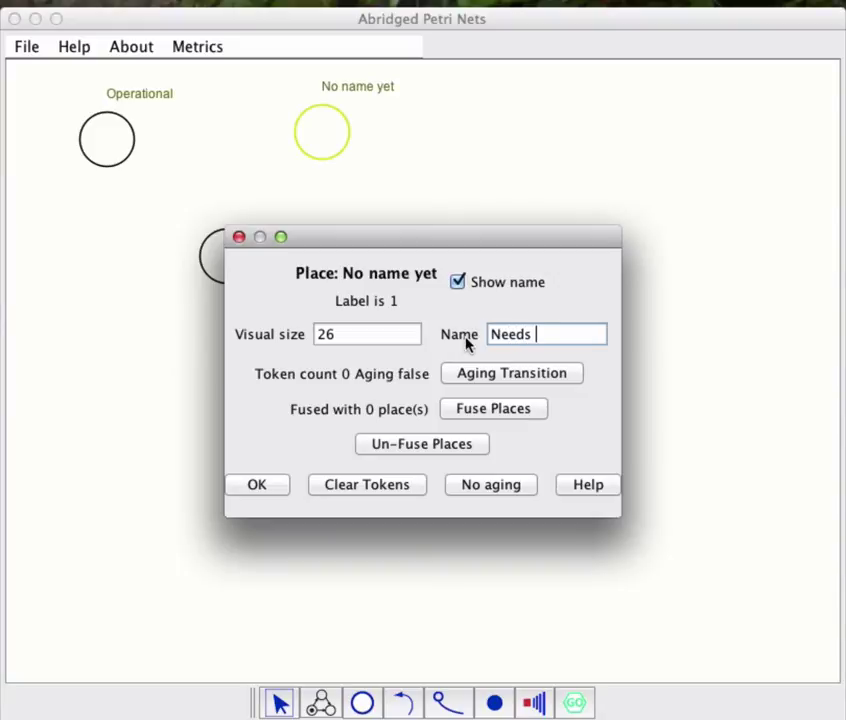
{"action": "type", "text": "Service"}
{"action": "left_click", "coordinate": [264, 485]}
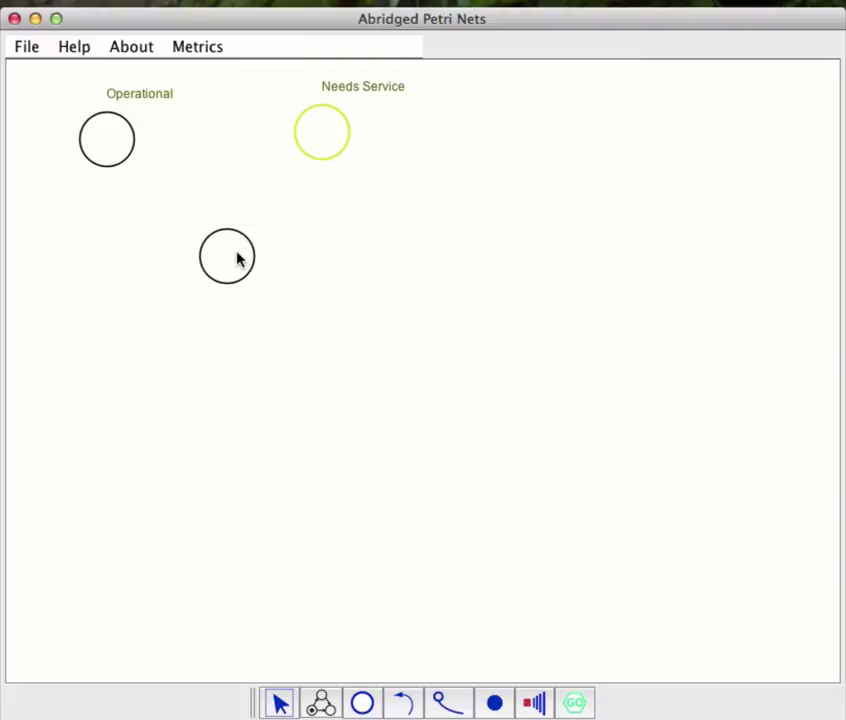
Step: Name the lower place 'Serviced' with its name shown
{"action": "left_click", "coordinate": [237, 259]}
{"action": "left_click", "coordinate": [237, 259]}
{"action": "left_click", "coordinate": [457, 282]}
{"action": "left_click_drag", "start_coordinate": [582, 334], "coordinate": [440, 340]}
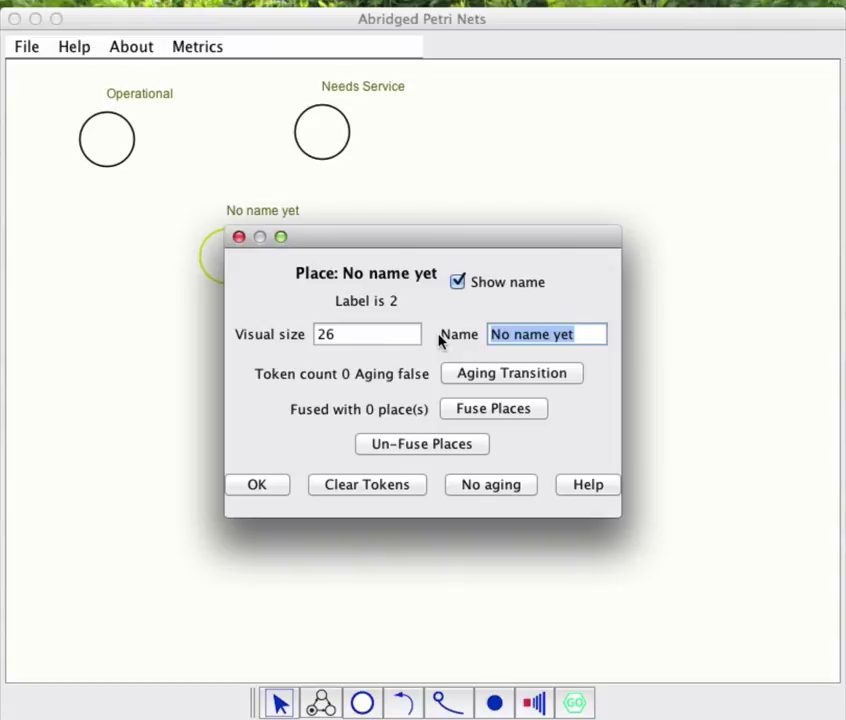
{"action": "type", "text": "N"}
{"action": "key", "text": "BackSpace"}
{"action": "type", "text": "Serviced"}
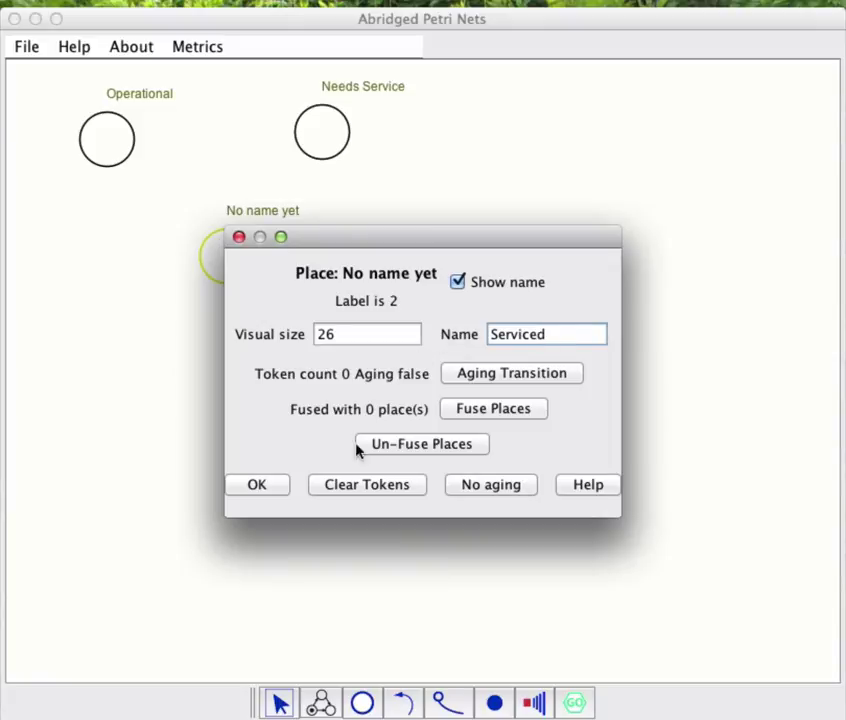
{"action": "left_click", "coordinate": [270, 491]}
Step: Put three tokens into the Operational place
{"action": "left_click", "coordinate": [494, 702]}
{"action": "left_click", "coordinate": [108, 139]}
{"action": "left_click", "coordinate": [108, 139]}
{"action": "left_click", "coordinate": [108, 139]}
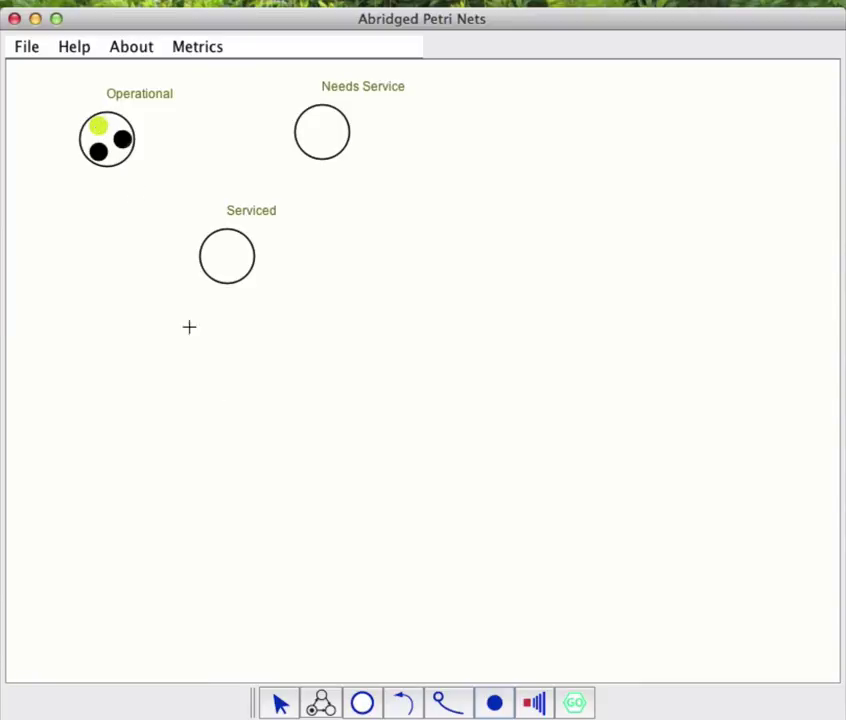
Step: Draw the arcs Operational→Needs Service→Serviced→Operational and move Serviced's label below it
{"action": "left_click", "coordinate": [279, 703]}
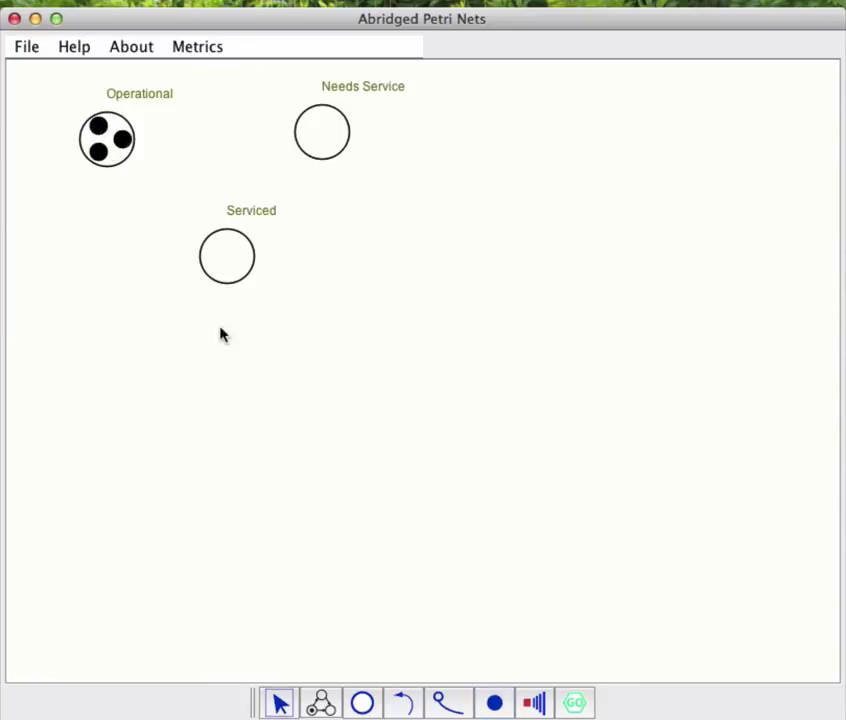
{"action": "left_click", "coordinate": [408, 705]}
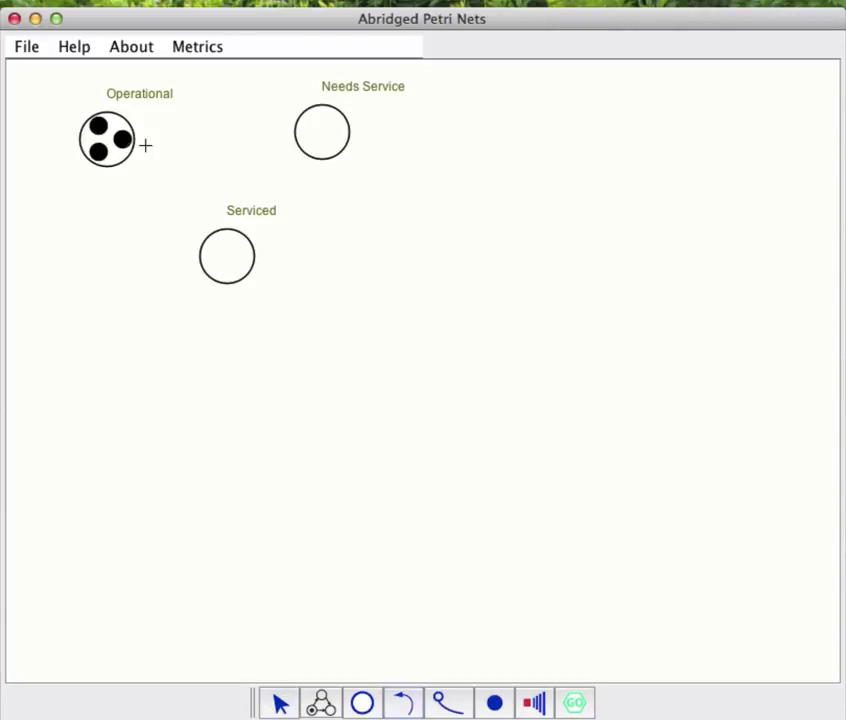
{"action": "mouse_move", "coordinate": [123, 138]}
{"action": "left_mouse_down"}
{"action": "mouse_move", "coordinate": [310, 139]}
{"action": "mouse_move", "coordinate": [255, 225]}
{"action": "mouse_move", "coordinate": [222, 250]}
{"action": "mouse_move", "coordinate": [160, 213]}
{"action": "mouse_move", "coordinate": [118, 153]}
{"action": "left_mouse_up"}
{"action": "left_click", "coordinate": [284, 704]}
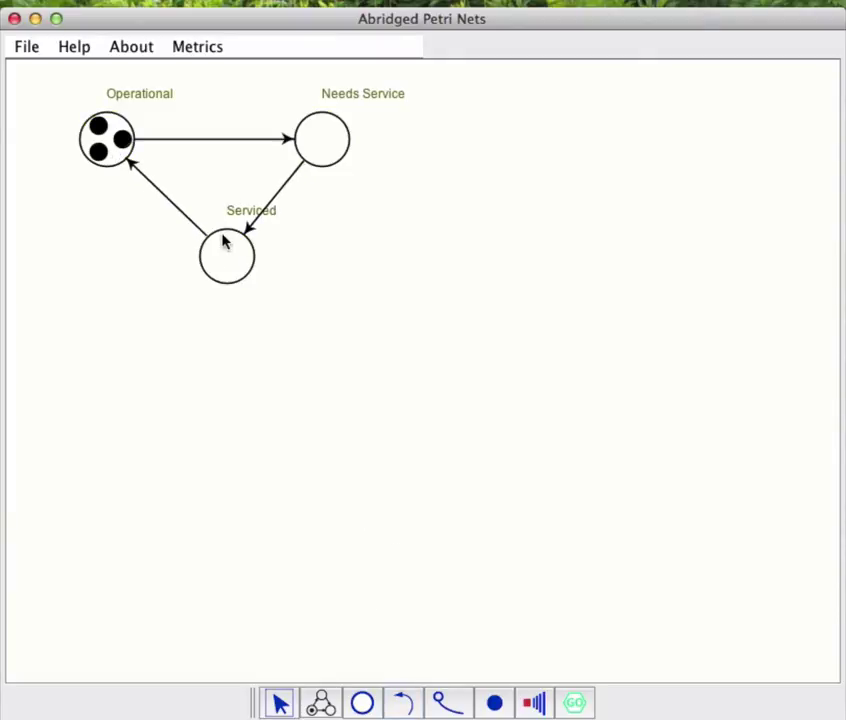
{"action": "left_click", "coordinate": [225, 244]}
{"action": "left_click_drag", "start_coordinate": [249, 218], "coordinate": [227, 300]}
{"action": "left_click_drag", "start_coordinate": [228, 251], "coordinate": [212, 253]}
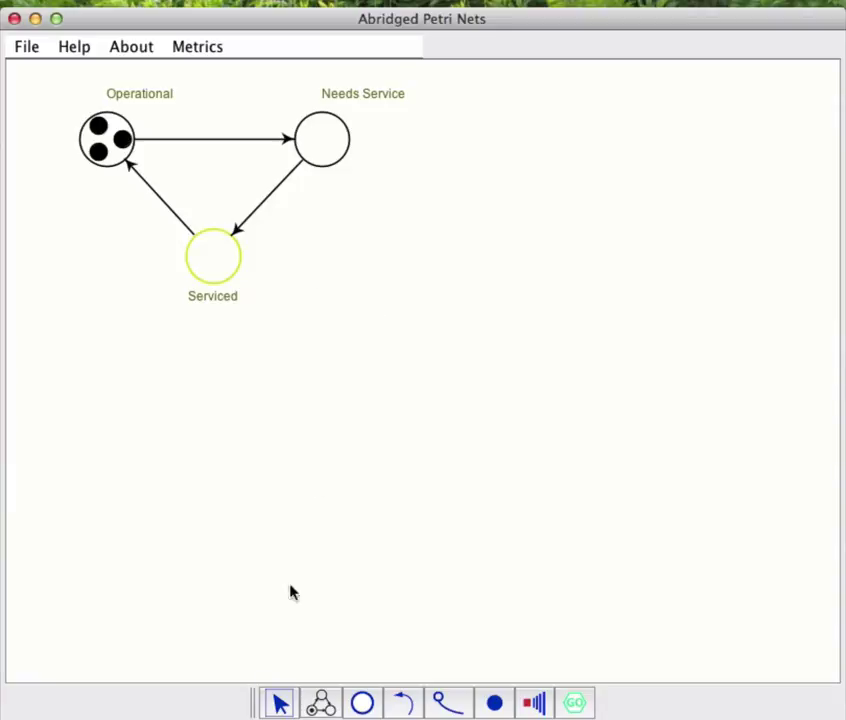
Step: Set the Operational→Needs Service transition to Exponential with failure rate 0.1
{"action": "left_click", "coordinate": [195, 155]}
{"action": "left_click", "coordinate": [189, 141]}
{"action": "double_click", "coordinate": [189, 141]}
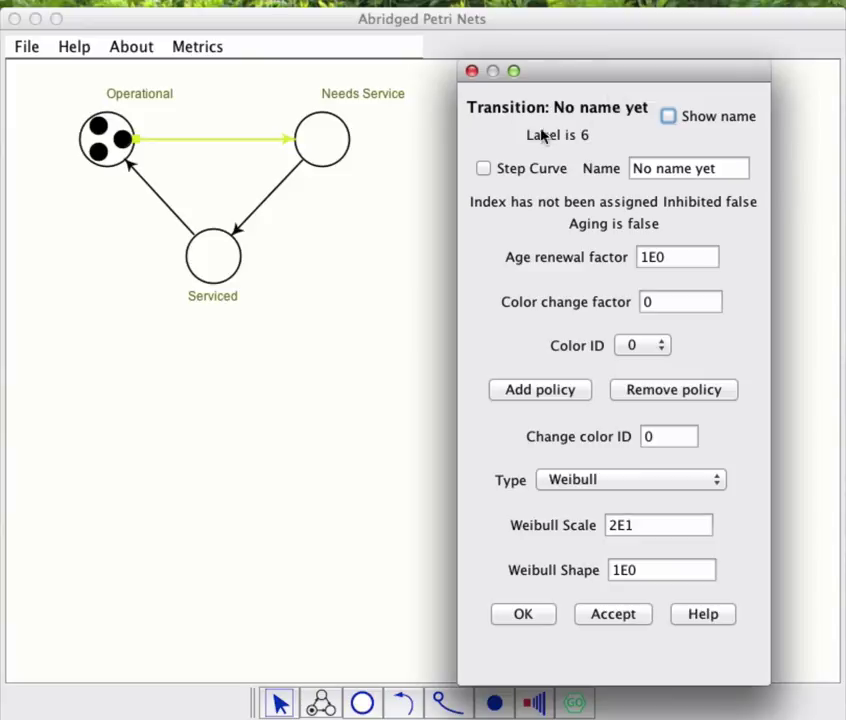
{"action": "left_click", "coordinate": [650, 487]}
{"action": "left_click", "coordinate": [598, 553]}
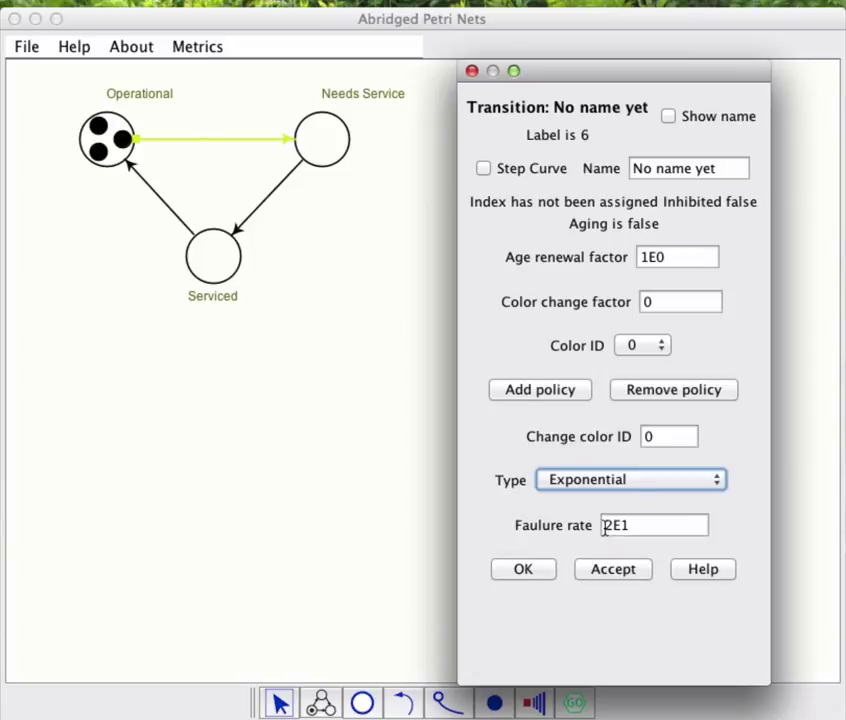
{"action": "left_click_drag", "start_coordinate": [604, 525], "coordinate": [645, 528]}
{"action": "type", "text": "0.1"}
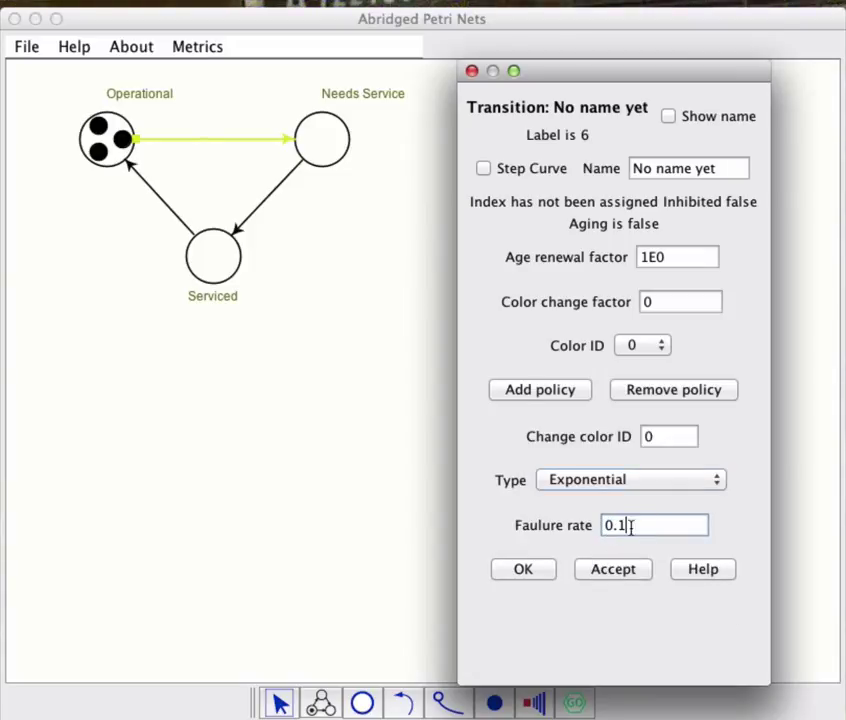
{"action": "left_click", "coordinate": [541, 571]}
Step: Set the Needs Service→Serviced transition to a Fixed delay of 1E-6
{"action": "left_click", "coordinate": [265, 200]}
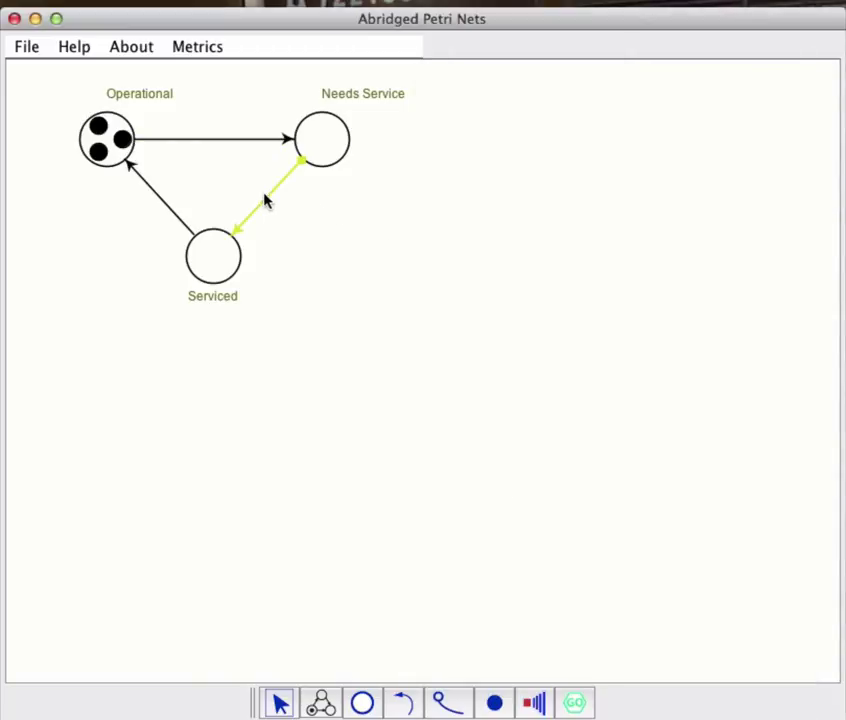
{"action": "double_click", "coordinate": [265, 202]}
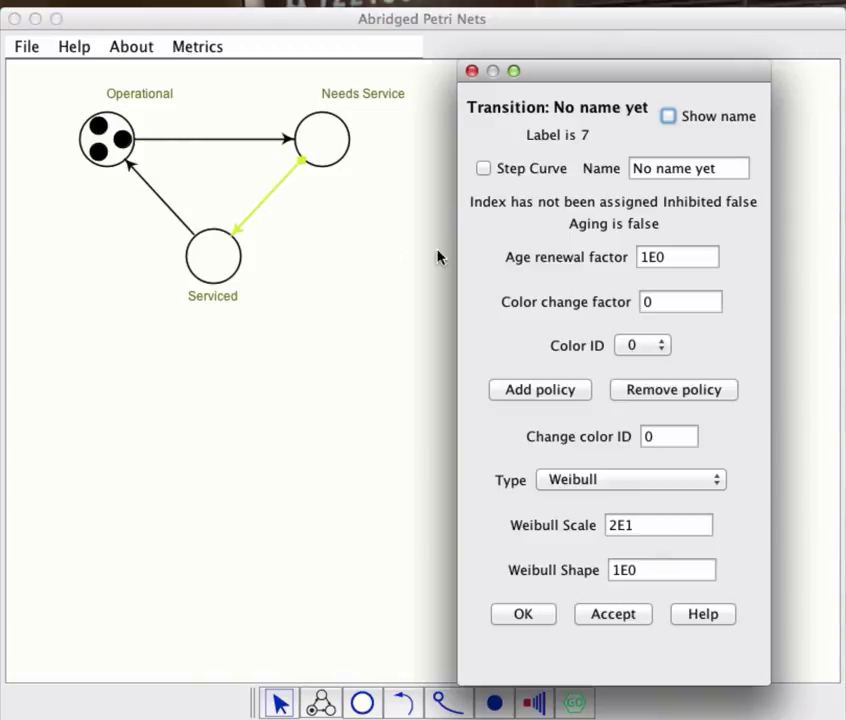
{"action": "left_click", "coordinate": [612, 490]}
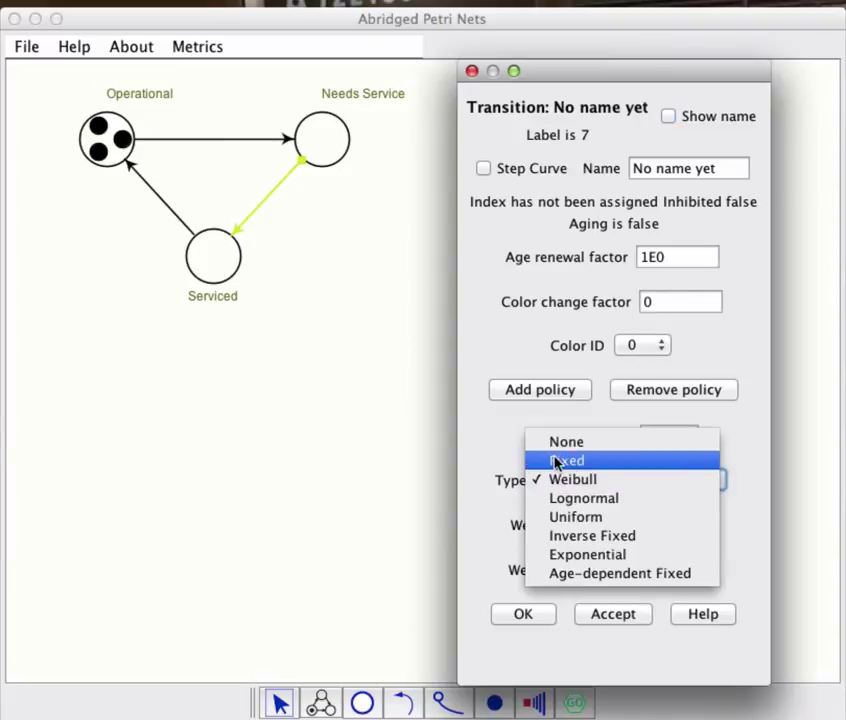
{"action": "left_click", "coordinate": [556, 462]}
{"action": "left_click", "coordinate": [602, 527]}
{"action": "left_click_drag", "start_coordinate": [601, 530], "coordinate": [661, 531]}
{"action": "type", "text": "1E-6"}
{"action": "left_click", "coordinate": [617, 572]}
{"action": "left_click", "coordinate": [526, 572]}
Step: Set the Serviced→Operational transition to a Fixed delay of 5
{"action": "double_click", "coordinate": [157, 196]}
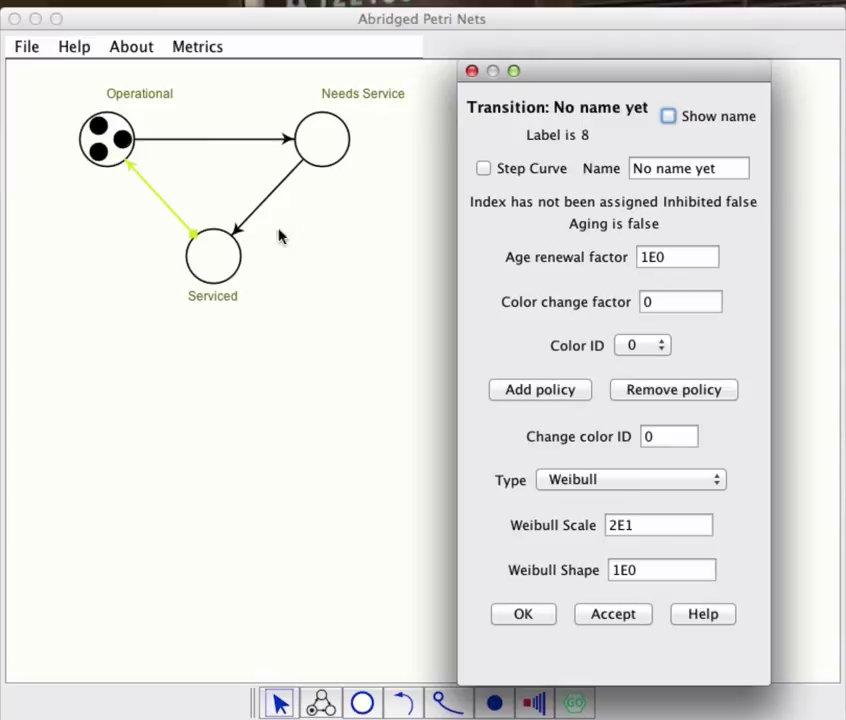
{"action": "left_click", "coordinate": [563, 482]}
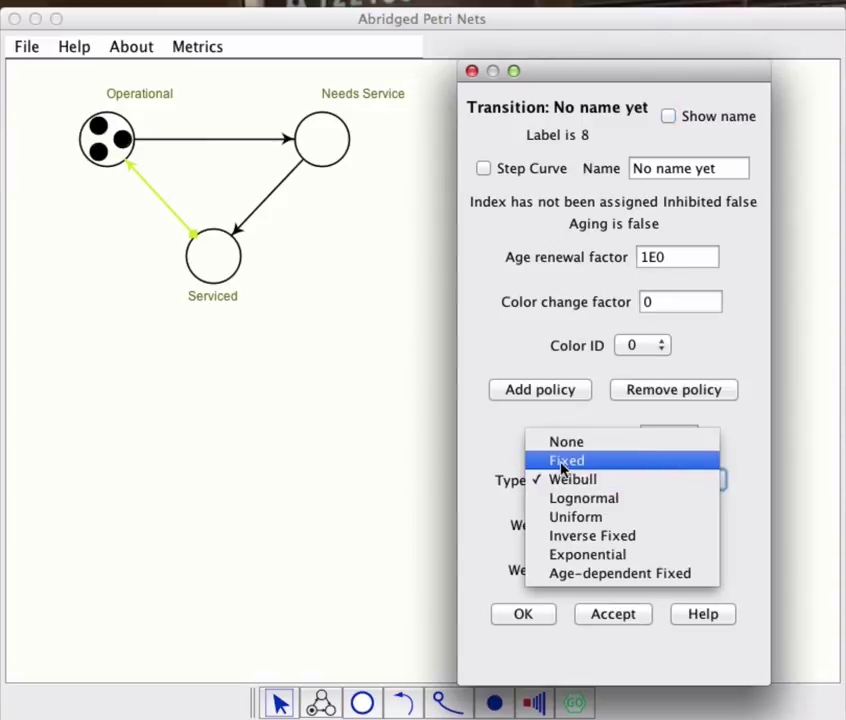
{"action": "left_click", "coordinate": [564, 460]}
{"action": "left_click_drag", "start_coordinate": [605, 525], "coordinate": [676, 533]}
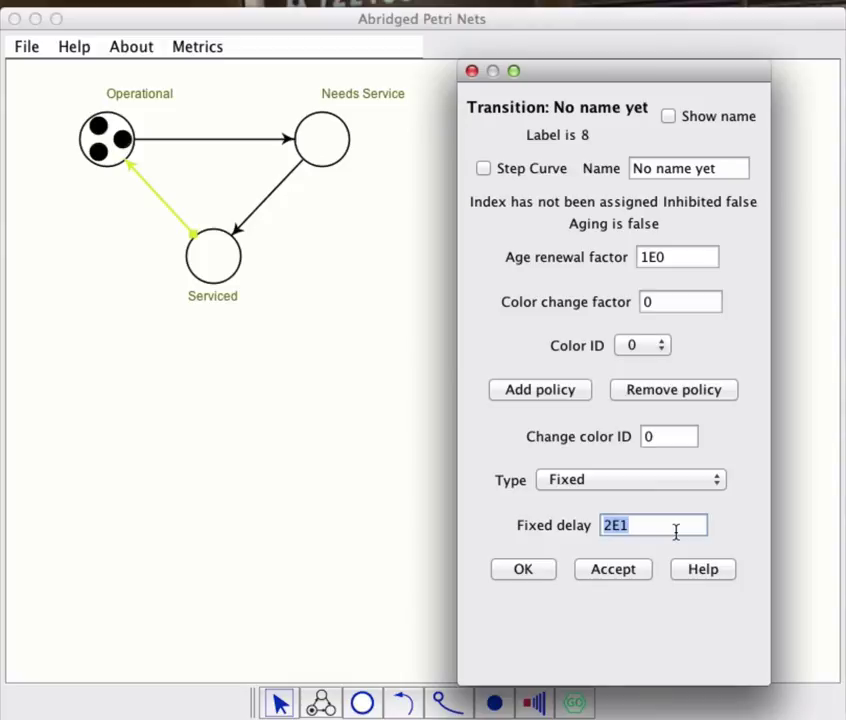
{"action": "type", "text": "5"}
{"action": "left_click", "coordinate": [536, 572]}
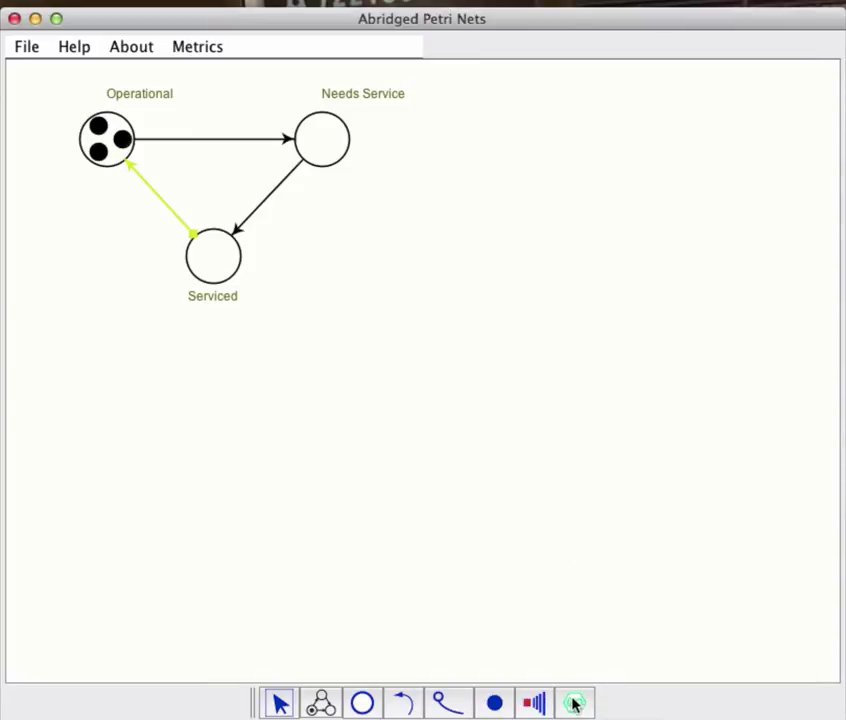
Step: Add a sensor to Operational and open the Simulation Menu at the upper right
{"action": "left_click", "coordinate": [535, 705]}
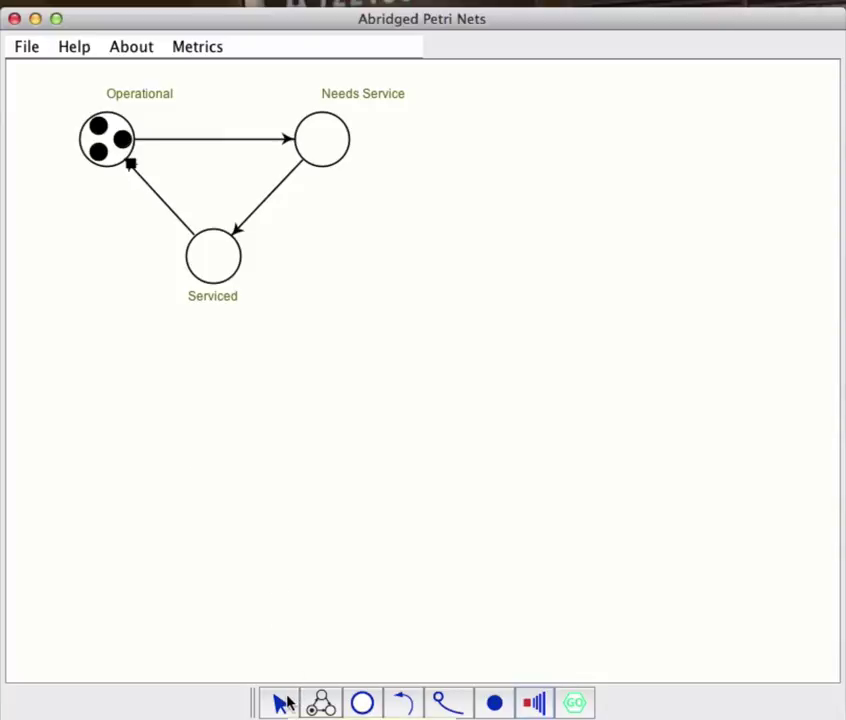
{"action": "left_click", "coordinate": [584, 708]}
{"action": "left_click_drag", "start_coordinate": [536, 403], "coordinate": [626, 122]}
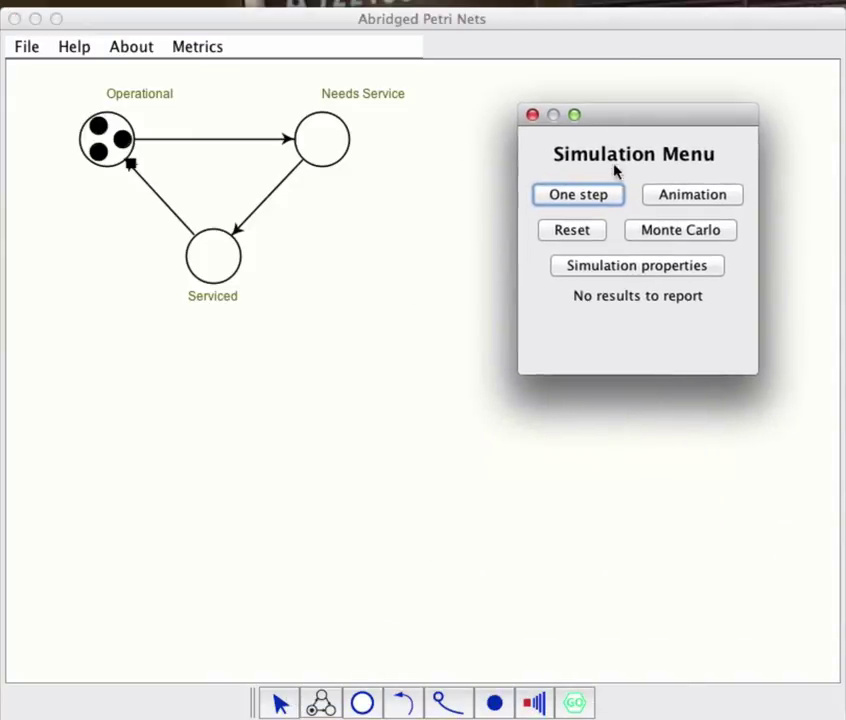
Step: Fire four single simulation steps, then reset to three tokens in Operational
{"action": "left_click", "coordinate": [573, 199]}
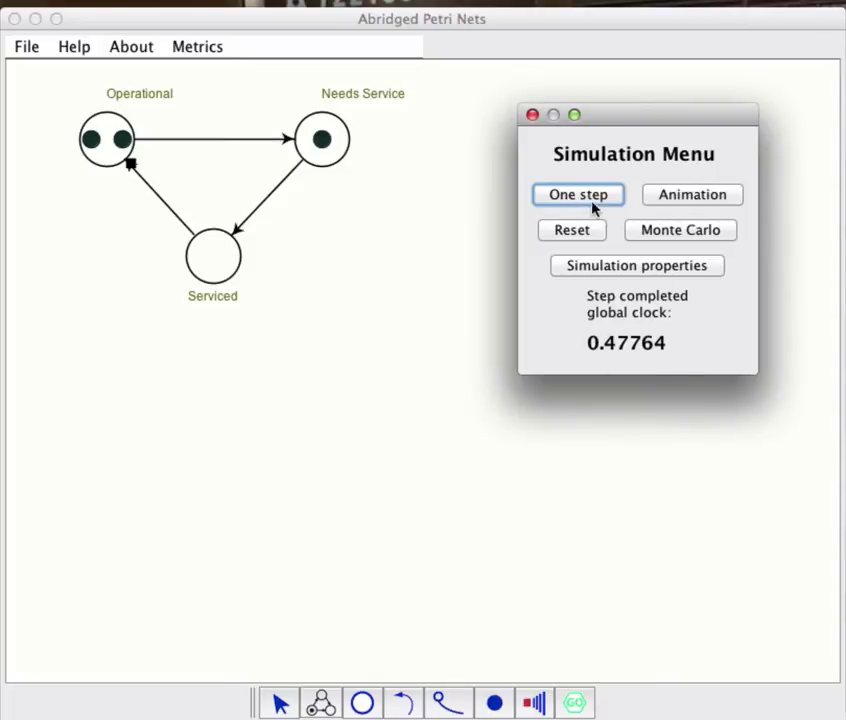
{"action": "left_click", "coordinate": [579, 197]}
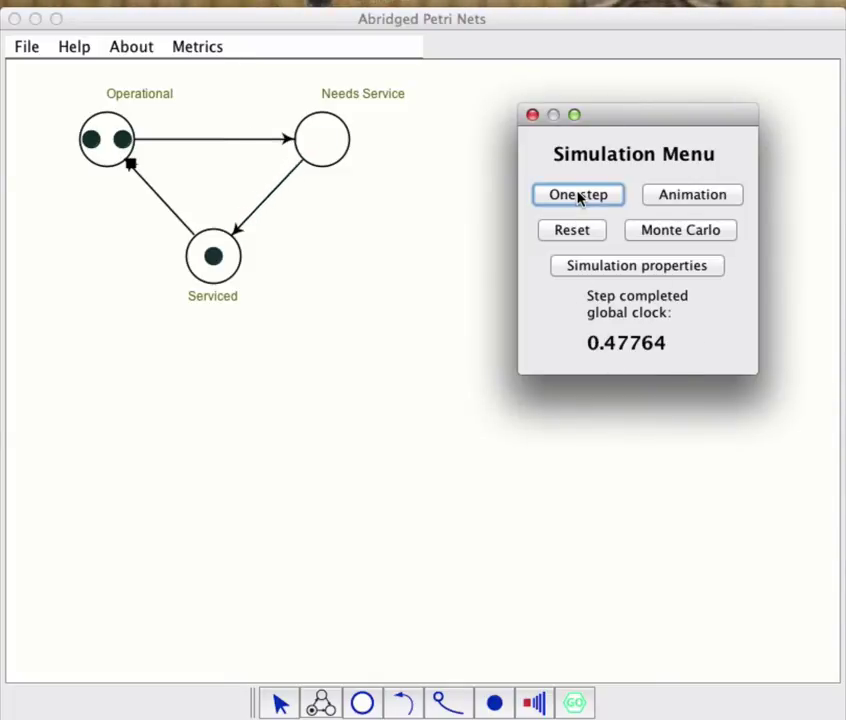
{"action": "left_click", "coordinate": [576, 197]}
{"action": "left_click", "coordinate": [576, 197]}
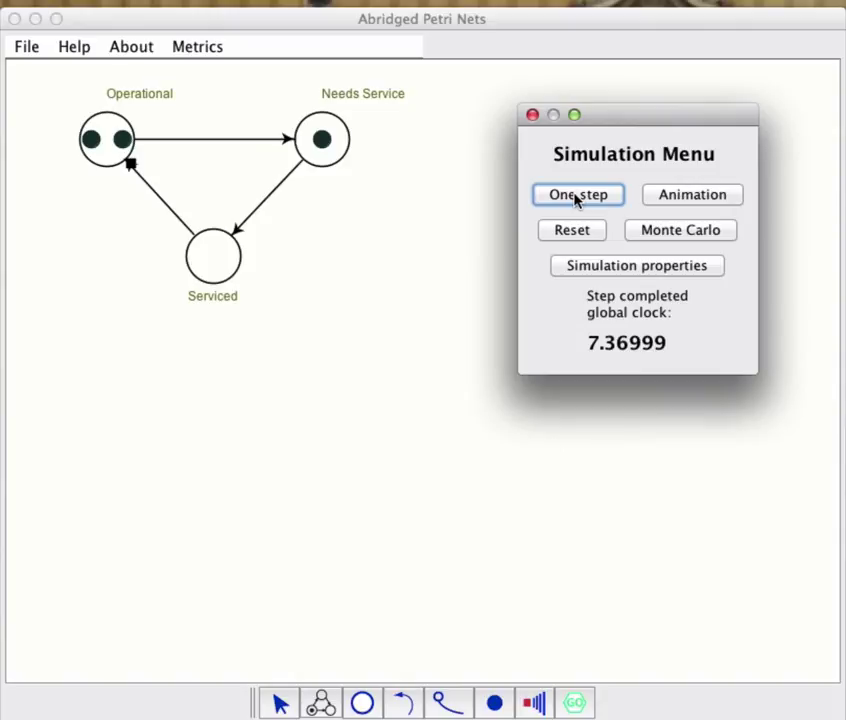
{"action": "left_click", "coordinate": [572, 230]}
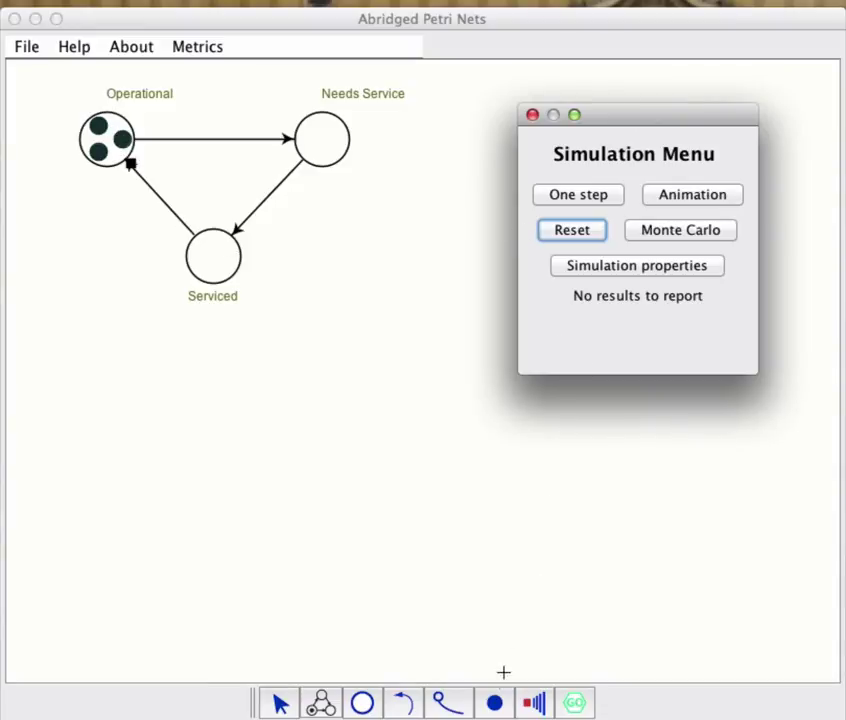
Step: Add an inhibitor arc from Serviced onto the Needs Service→Serviced transition
{"action": "left_click", "coordinate": [536, 116]}
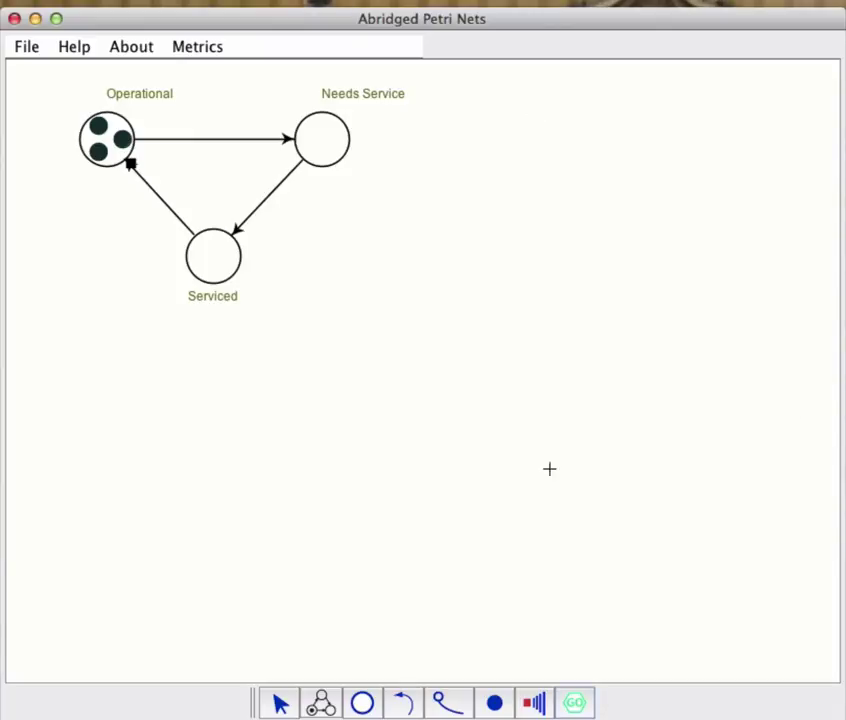
{"action": "left_click", "coordinate": [452, 707]}
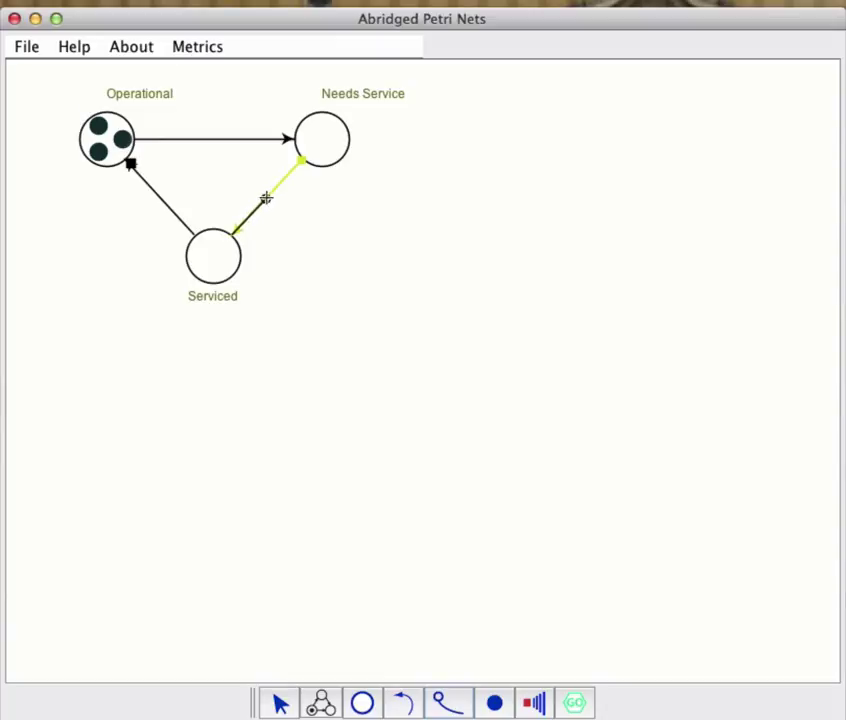
{"action": "left_click", "coordinate": [271, 193]}
{"action": "left_click", "coordinate": [283, 702]}
{"action": "left_click", "coordinate": [234, 233]}
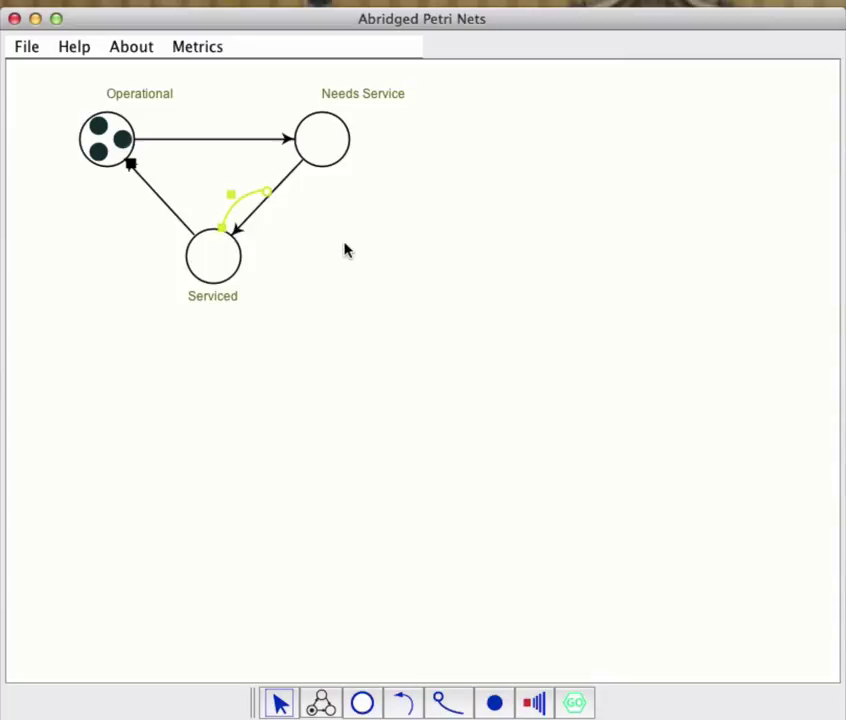
{"action": "left_click", "coordinate": [295, 219]}
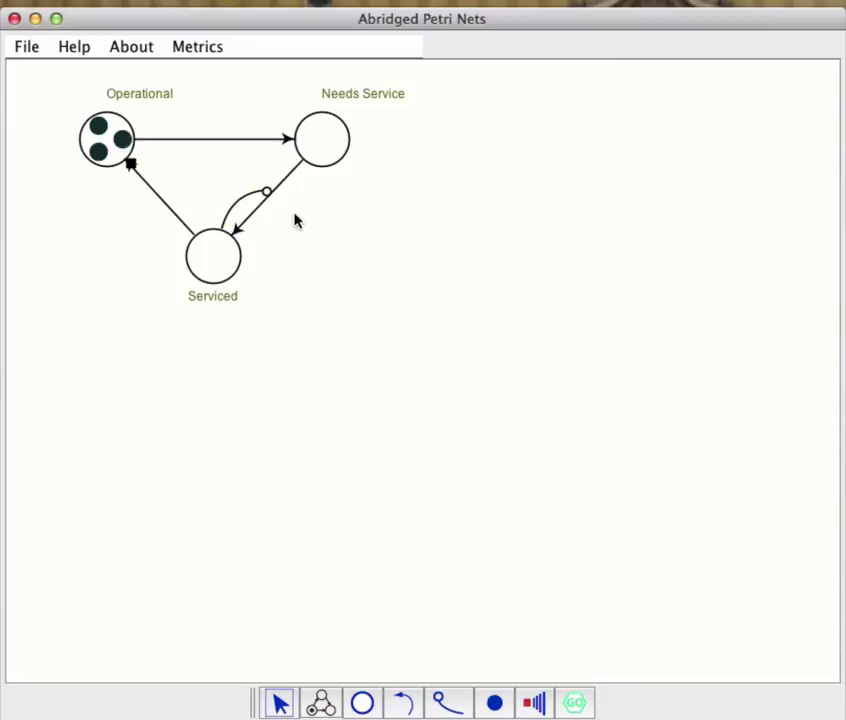
Step: Step the simulation to a global clock of 10.26449, then reset it
{"action": "left_click", "coordinate": [568, 700]}
{"action": "left_click_drag", "start_coordinate": [527, 391], "coordinate": [616, 148]}
{"action": "left_click", "coordinate": [577, 233]}
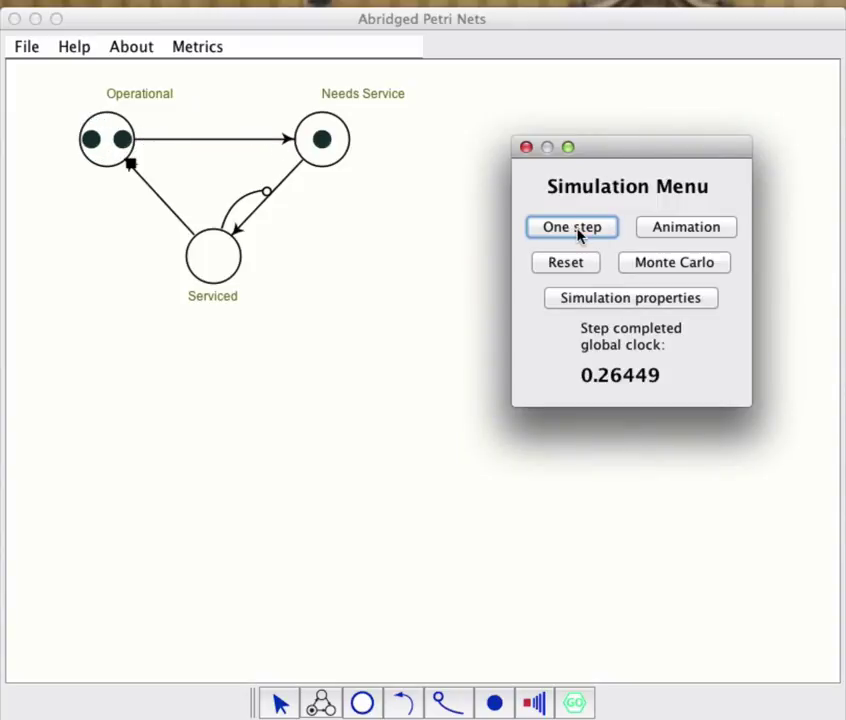
{"action": "left_click", "coordinate": [577, 227]}
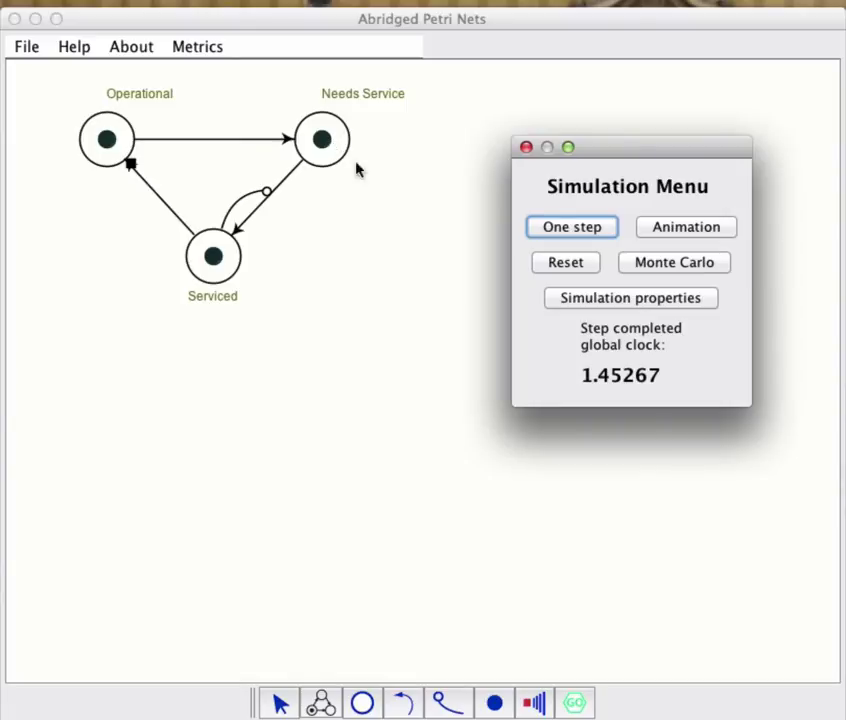
{"action": "left_click", "coordinate": [593, 229]}
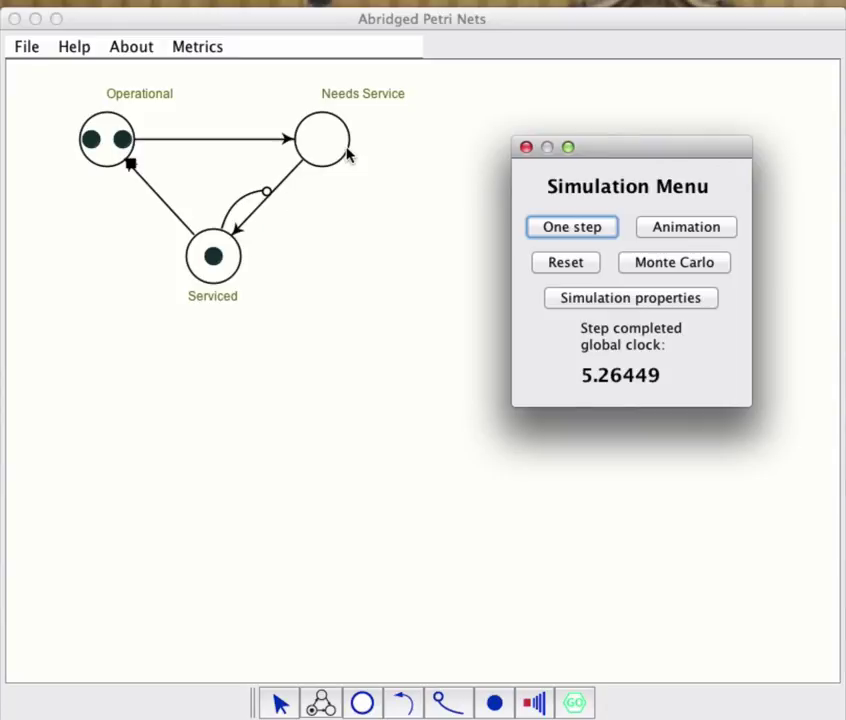
{"action": "left_click", "coordinate": [583, 230]}
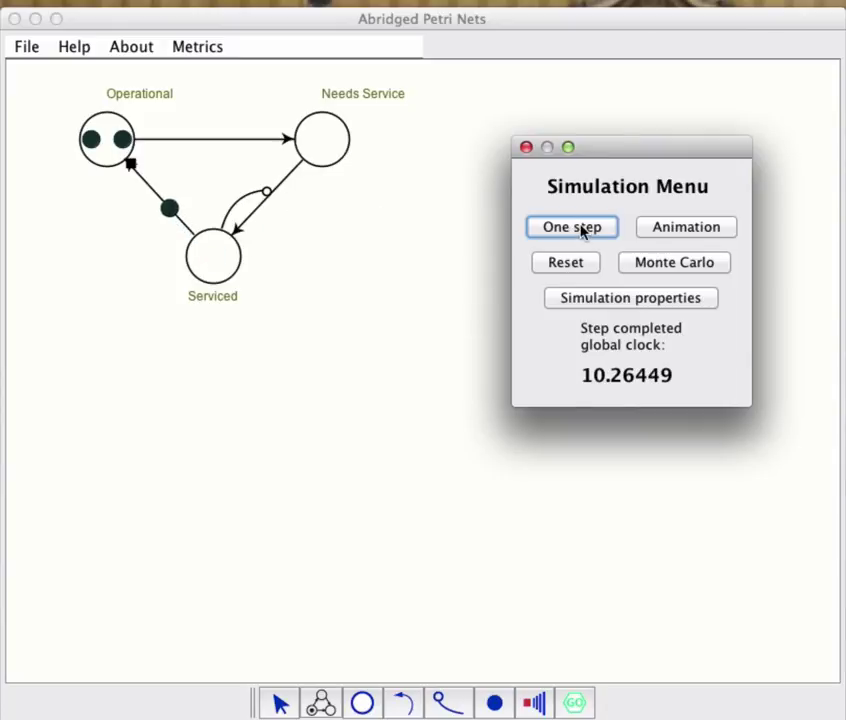
{"action": "left_click", "coordinate": [582, 265]}
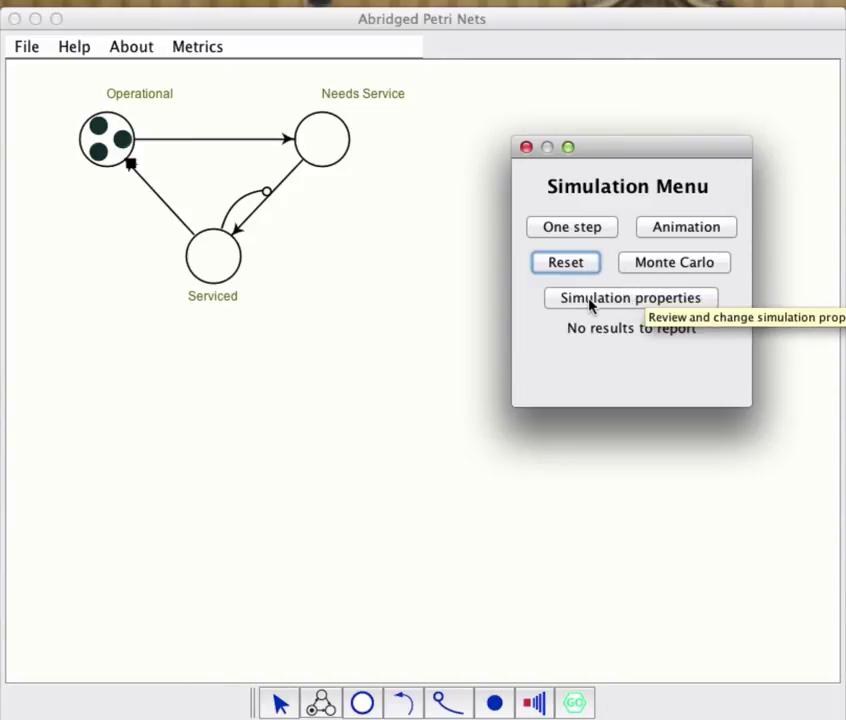
{"action": "left_click", "coordinate": [589, 302]}
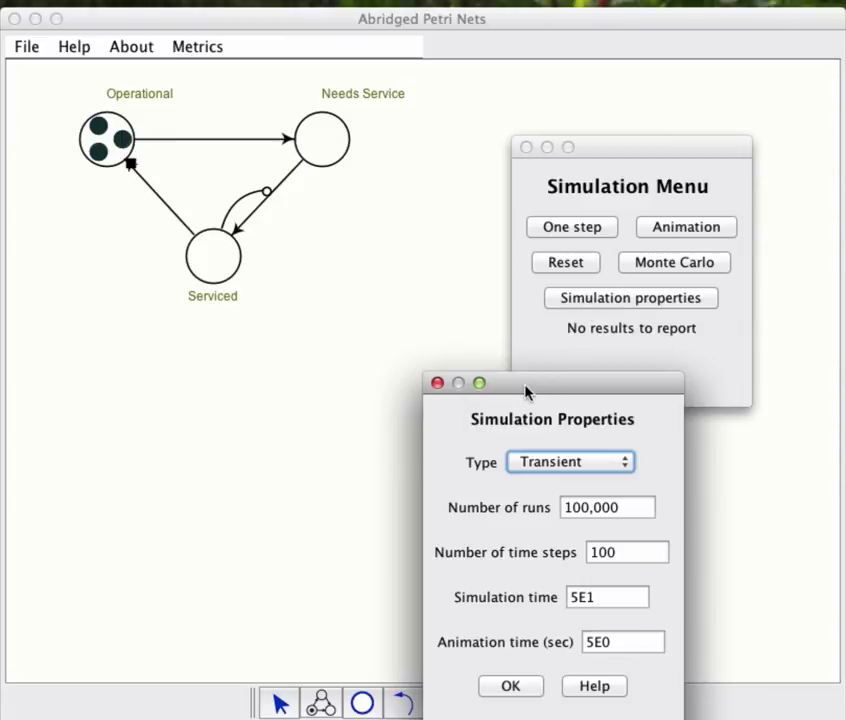
{"action": "left_click_drag", "start_coordinate": [529, 391], "coordinate": [442, 232]}
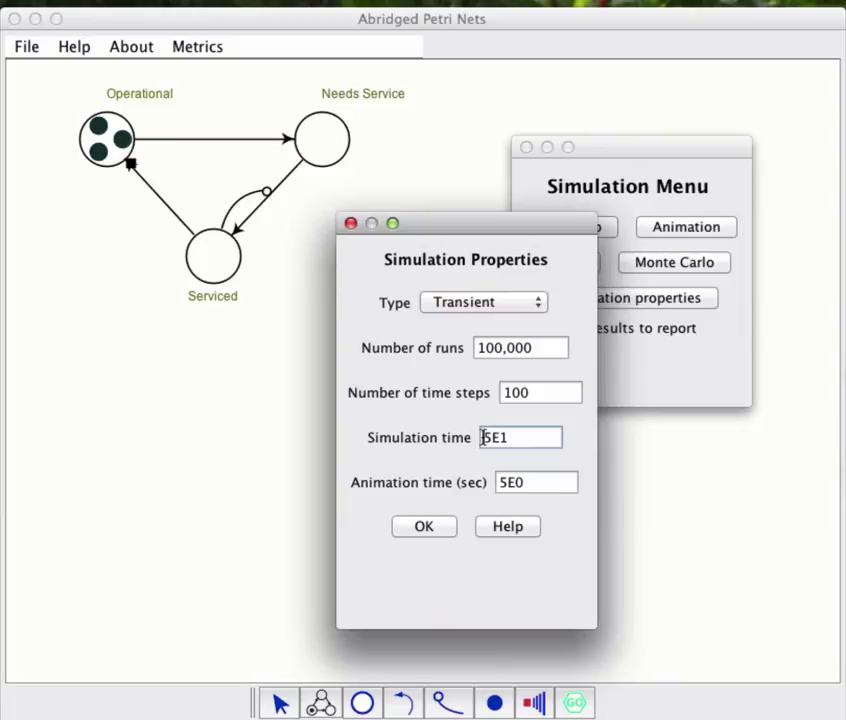
{"action": "left_click_drag", "start_coordinate": [483, 437], "coordinate": [518, 437]}
{"action": "left_click", "coordinate": [28, 47]}
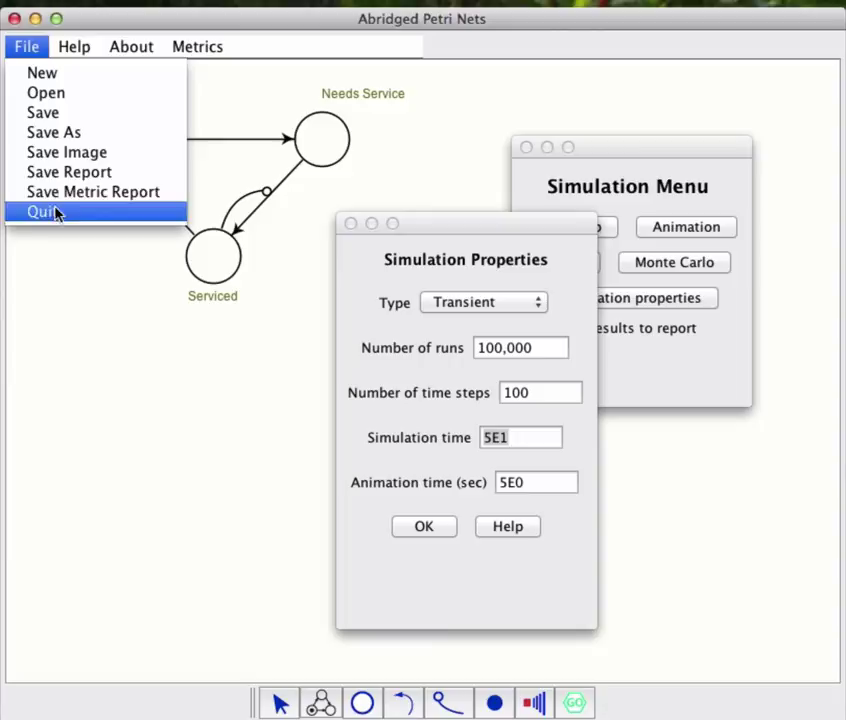
{"action": "left_click", "coordinate": [233, 97]}
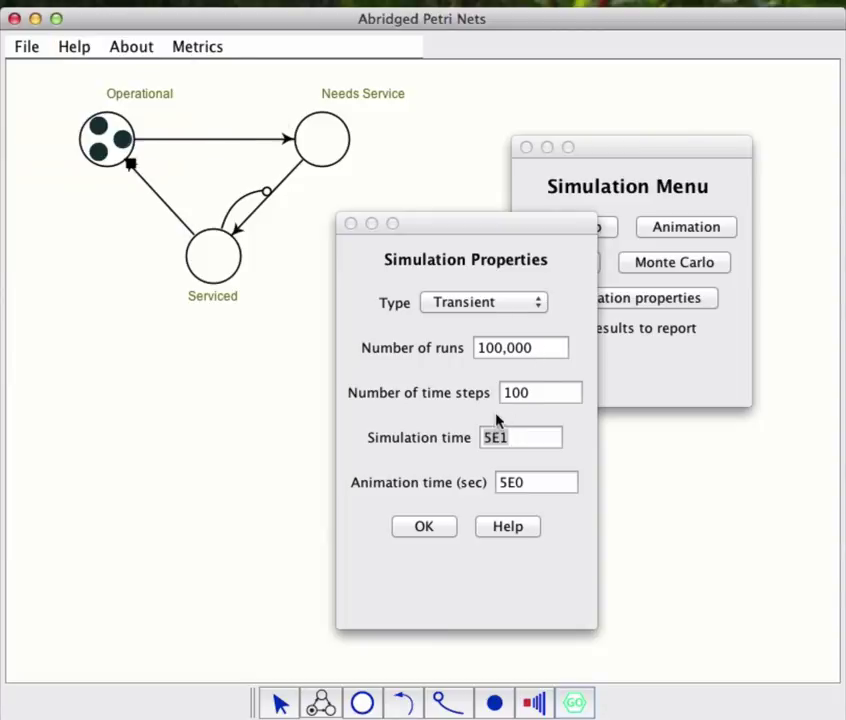
{"action": "left_click", "coordinate": [510, 390]}
{"action": "left_click_drag", "start_coordinate": [504, 391], "coordinate": [557, 395]}
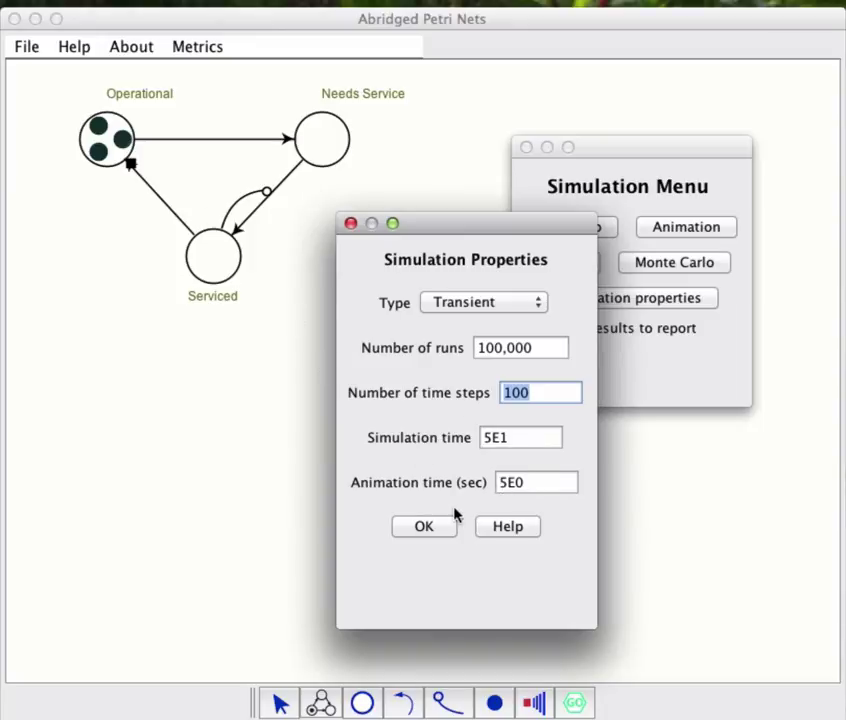
Step: Run Monte Carlo and open Operational's sensor properties showing a 0.922 result
{"action": "left_click", "coordinate": [424, 527]}
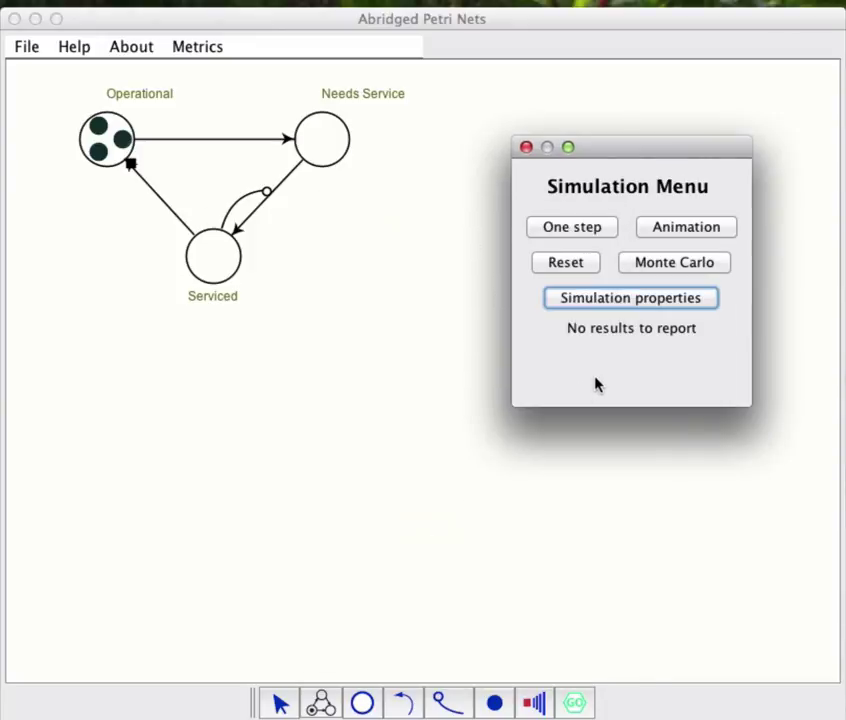
{"action": "left_click", "coordinate": [656, 264]}
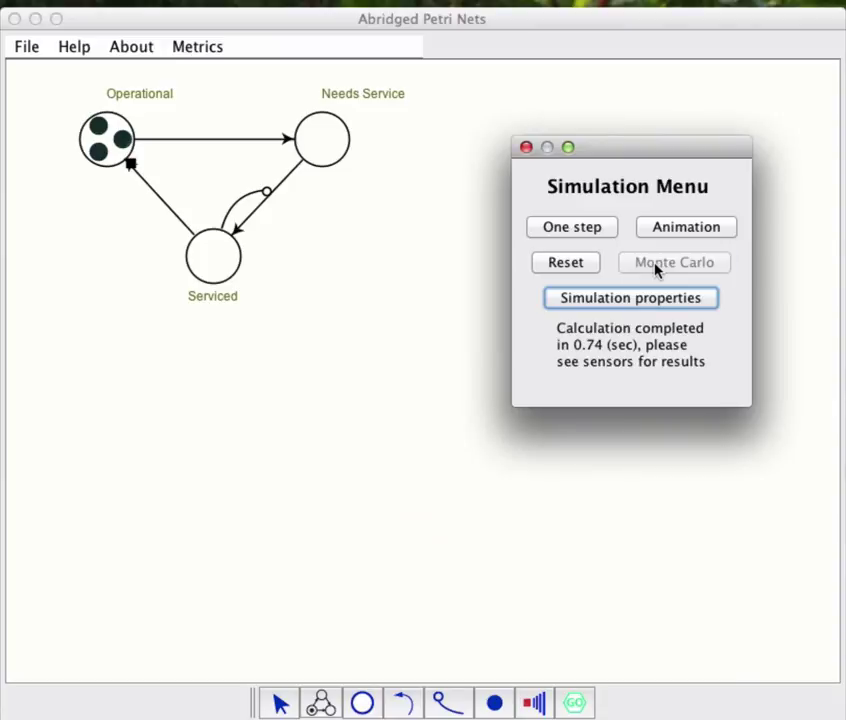
{"action": "left_click", "coordinate": [197, 310]}
{"action": "left_click", "coordinate": [130, 168]}
{"action": "double_click", "coordinate": [130, 168]}
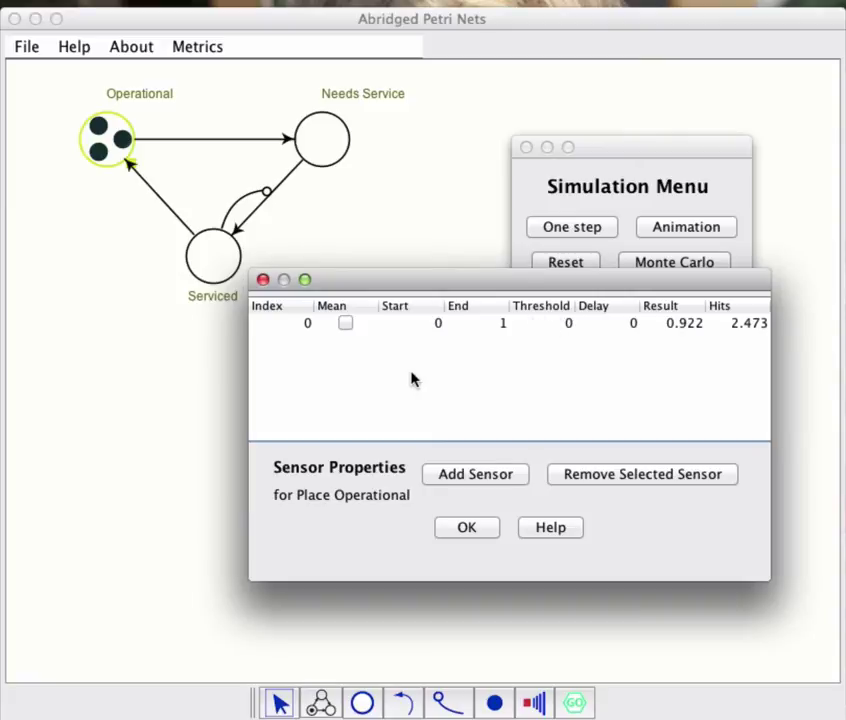
Step: Add a second sensor to Operational with threshold 1
{"action": "left_click", "coordinate": [476, 475]}
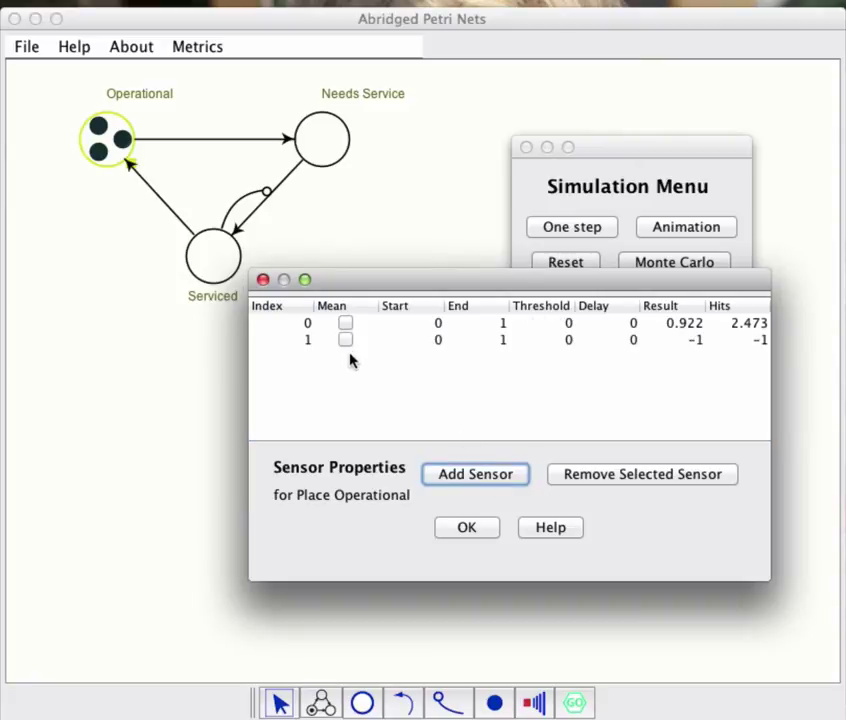
{"action": "left_click", "coordinate": [569, 341]}
{"action": "double_click", "coordinate": [569, 341]}
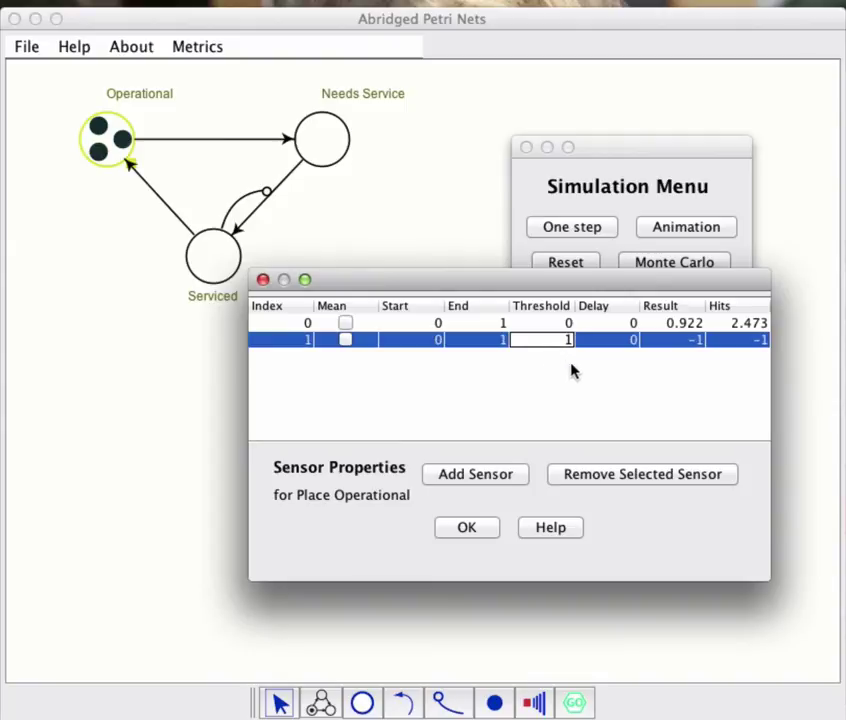
Step: Add a third sensor reporting the mean, with end time 50
{"action": "left_click", "coordinate": [487, 478]}
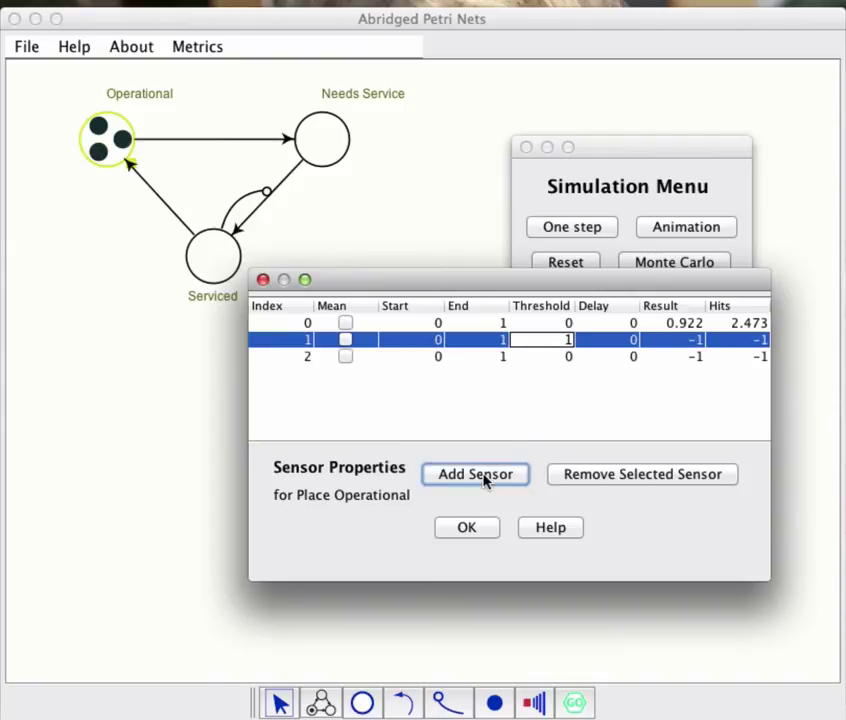
{"action": "left_click", "coordinate": [346, 356]}
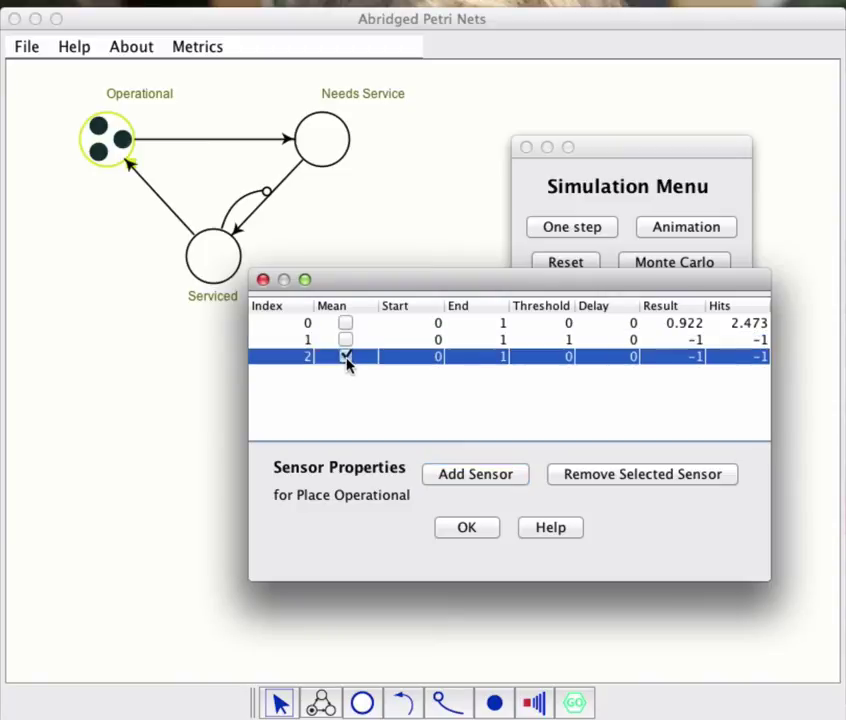
{"action": "double_click", "coordinate": [500, 358]}
{"action": "double_click", "coordinate": [500, 357]}
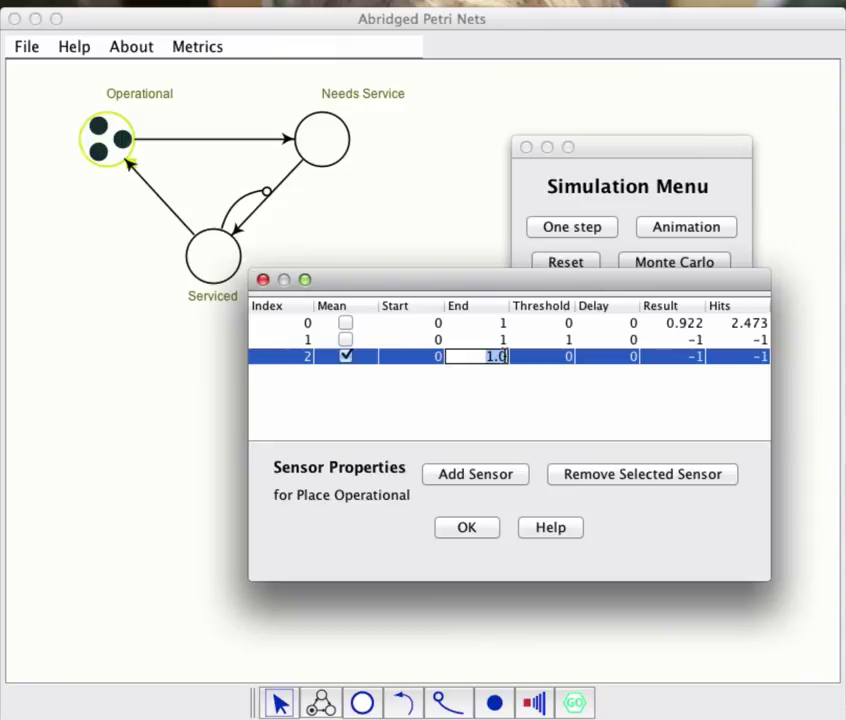
{"action": "type", "text": "50"}
Step: Rerun Monte Carlo and open Operational's sensors, now showing 0.923, 0.579 and mean 2.856
{"action": "left_click", "coordinate": [466, 528]}
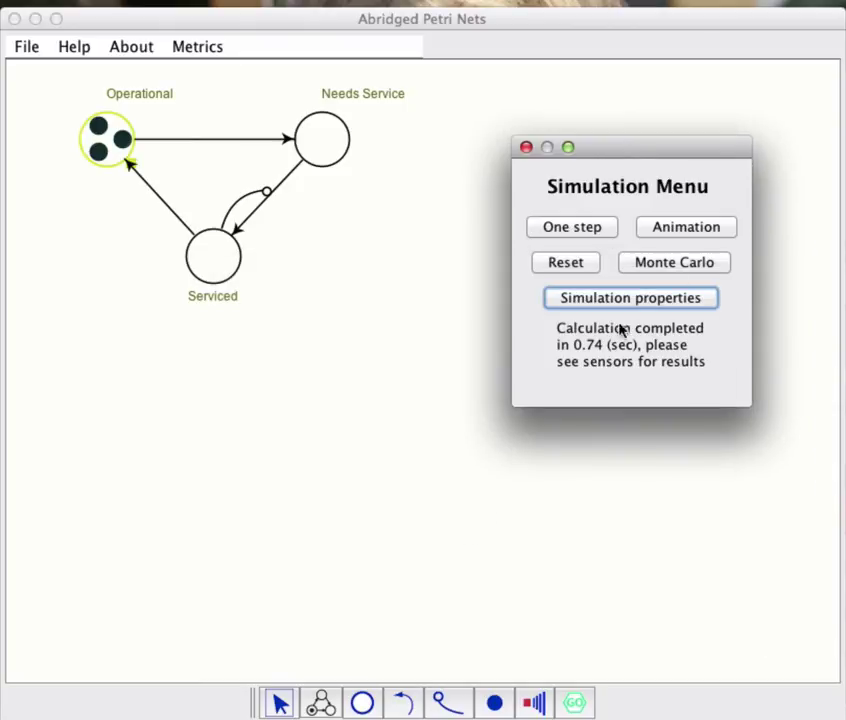
{"action": "left_click", "coordinate": [527, 148]}
{"action": "left_click", "coordinate": [576, 704]}
{"action": "left_click_drag", "start_coordinate": [551, 391], "coordinate": [613, 224]}
{"action": "left_click", "coordinate": [640, 330]}
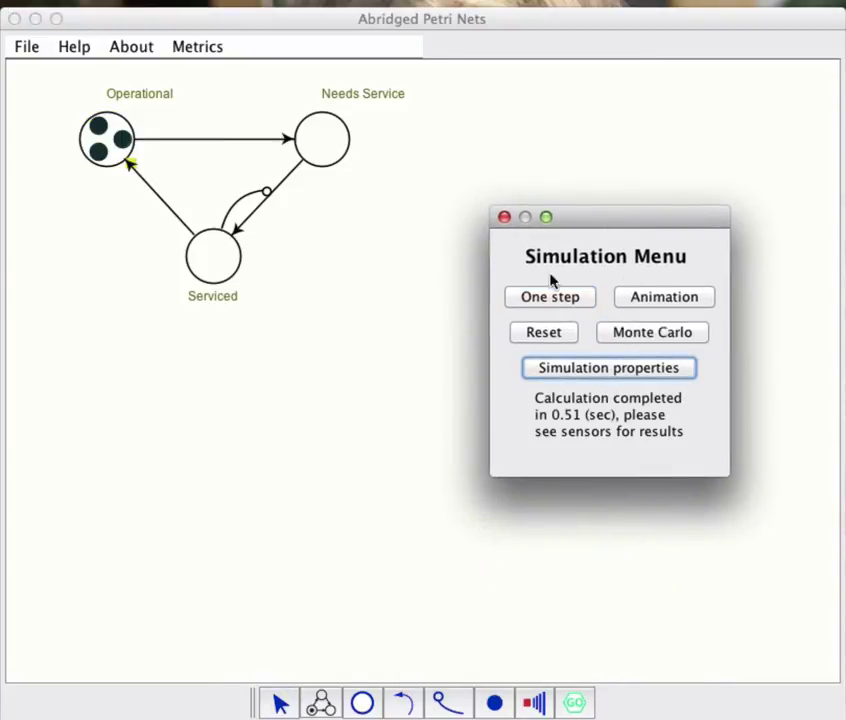
{"action": "left_click", "coordinate": [505, 218]}
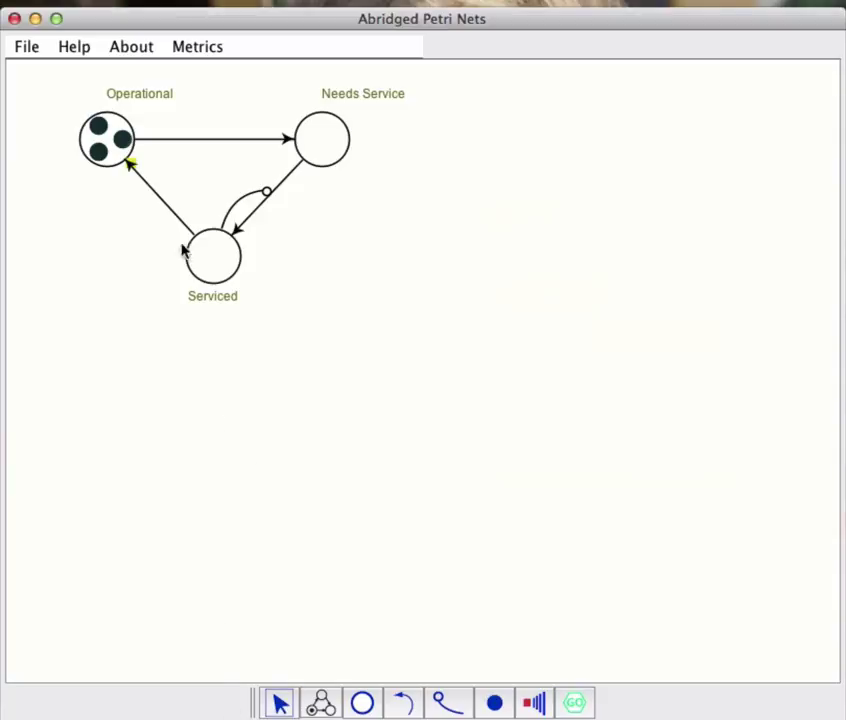
{"action": "left_click", "coordinate": [110, 166]}
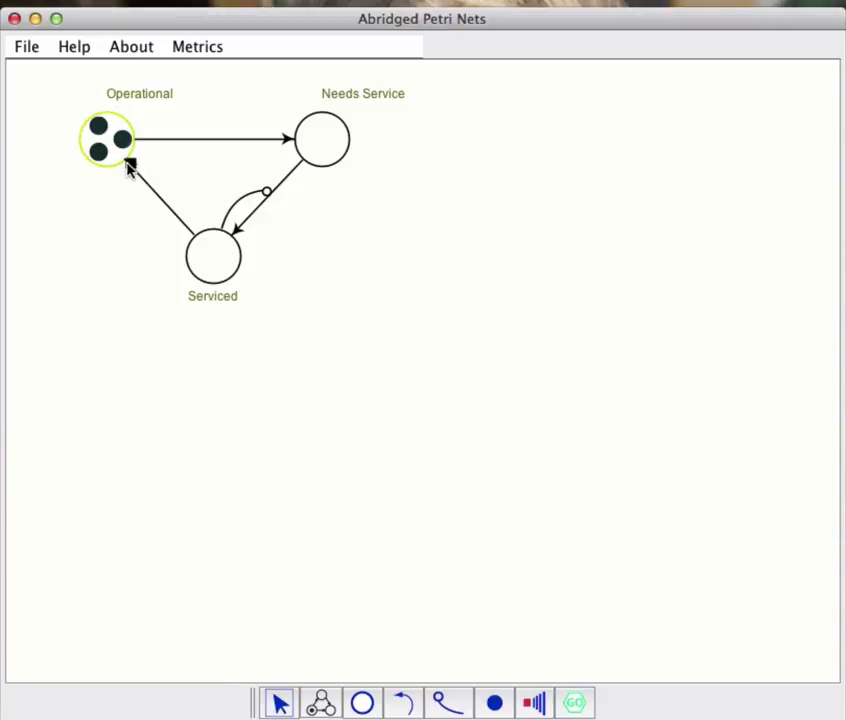
{"action": "double_click", "coordinate": [128, 170]}
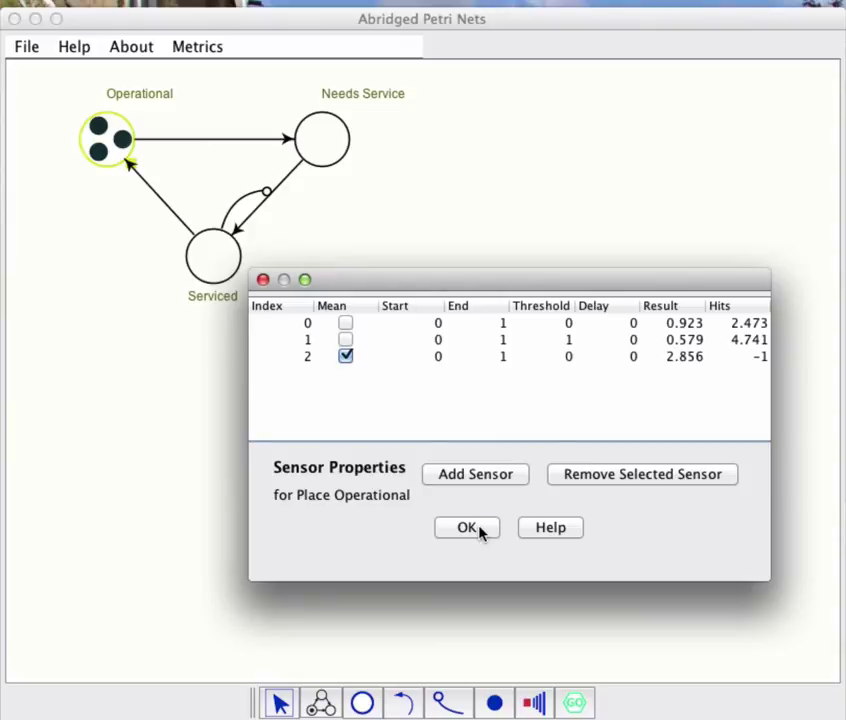
Step: Change the mean sensor's end time to 50 and confirm the sensor settings
{"action": "left_click", "coordinate": [490, 362]}
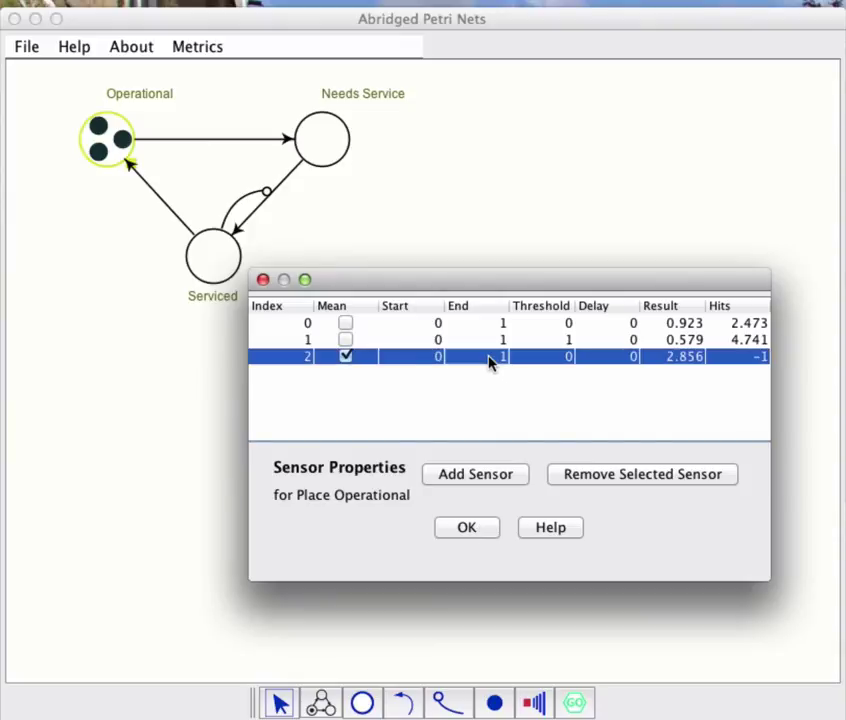
{"action": "double_click", "coordinate": [490, 362]}
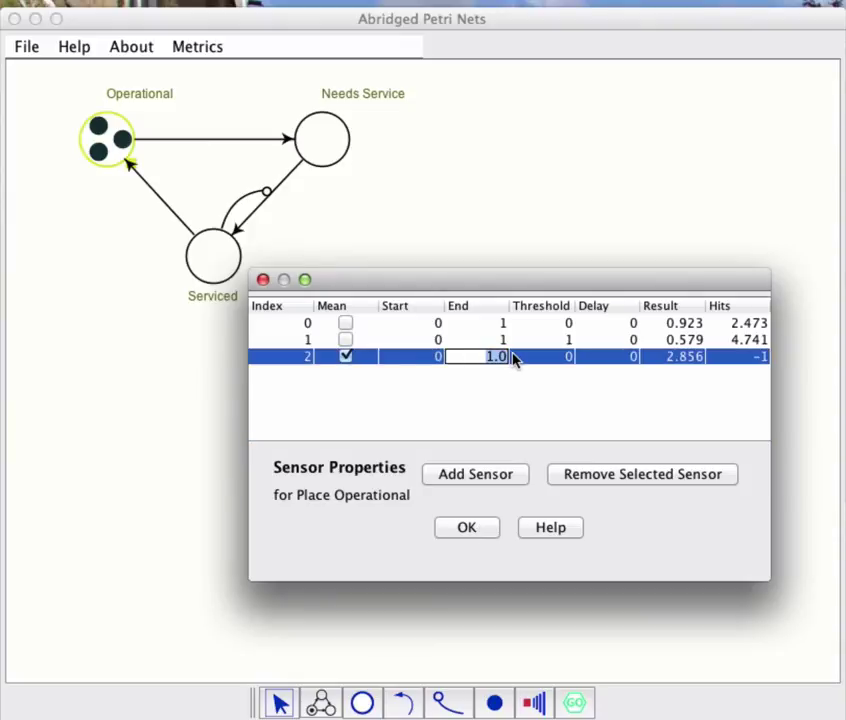
{"action": "type", "text": "50"}
{"action": "key", "text": "Return"}
{"action": "left_click", "coordinate": [474, 535]}
Step: Rerun Monte Carlo and open Operational's updated sensor results (0.923, 0.58, mean 1.765)
{"action": "left_click", "coordinate": [577, 700]}
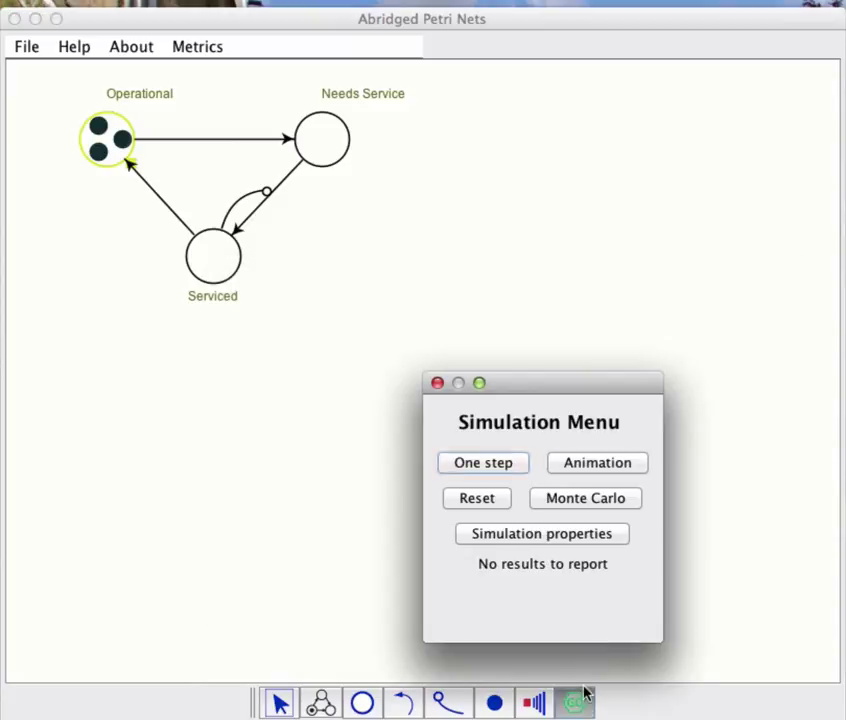
{"action": "left_click", "coordinate": [561, 505]}
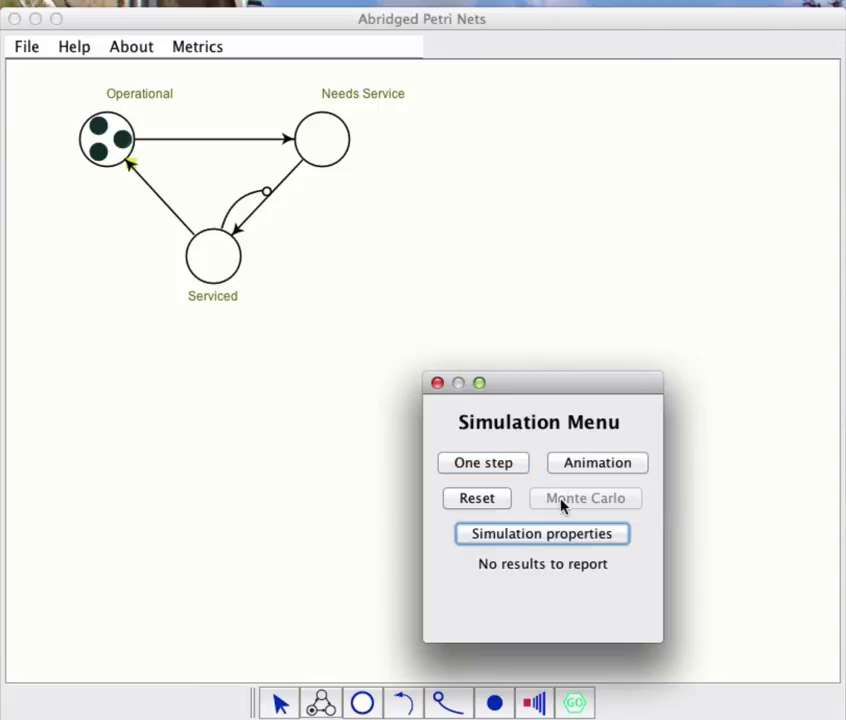
{"action": "left_click", "coordinate": [437, 383]}
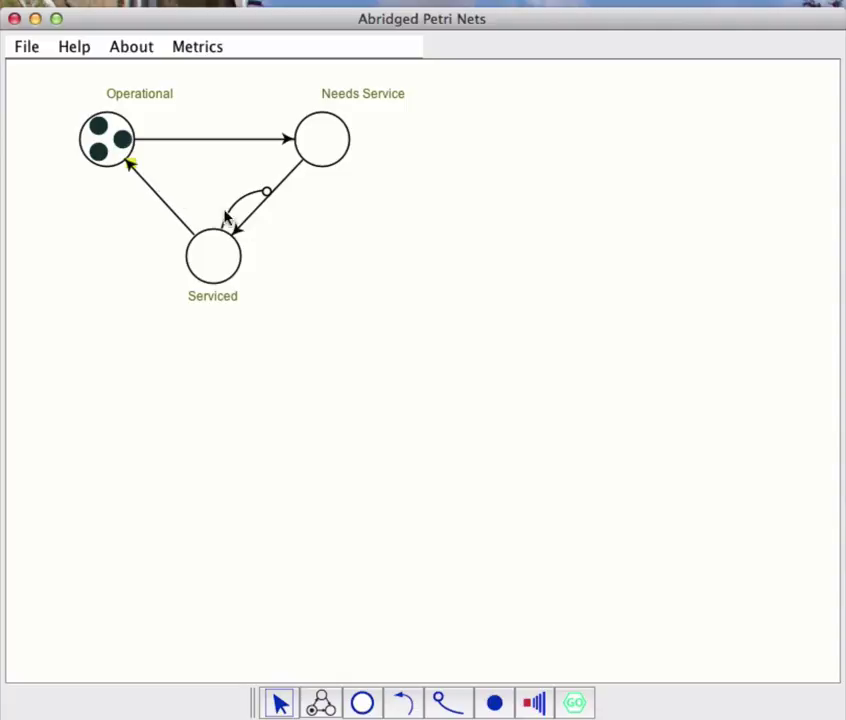
{"action": "double_click", "coordinate": [87, 134]}
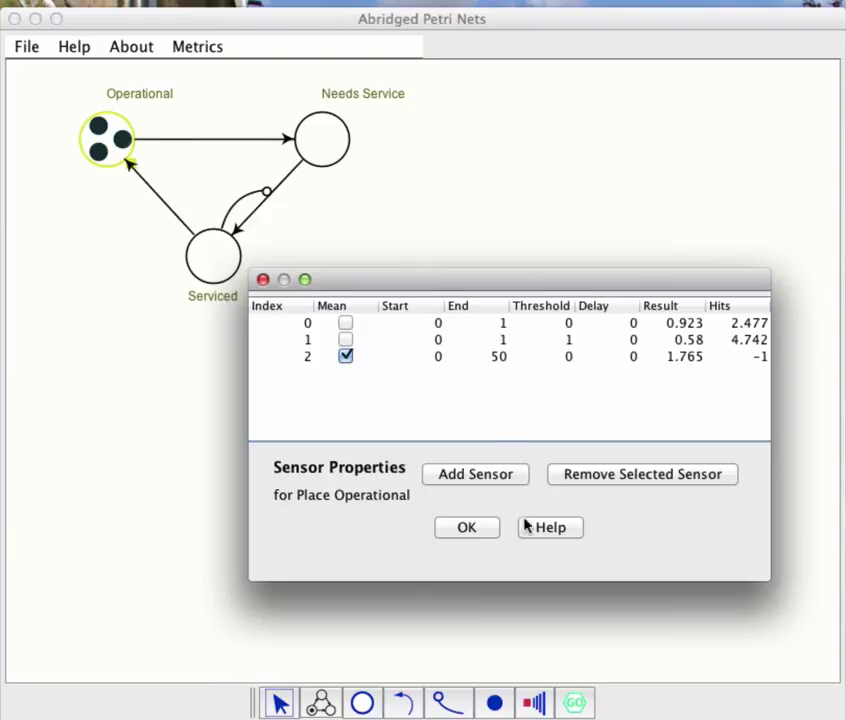
Step: Close the Operational results, set the inhibitor arc into Serviced to multiplicity 2, and bring up the simulation controls
{"action": "left_click", "coordinate": [487, 529]}
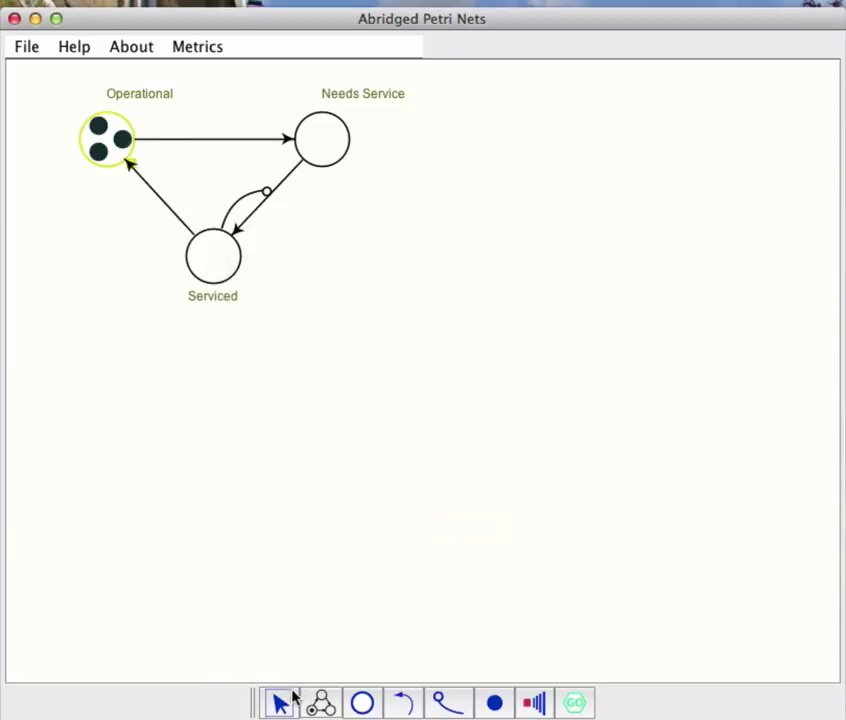
{"action": "left_click", "coordinate": [290, 700]}
{"action": "left_click", "coordinate": [238, 207]}
{"action": "double_click", "coordinate": [238, 207]}
{"action": "left_click_drag", "start_coordinate": [538, 387], "coordinate": [583, 255]}
{"action": "double_click", "coordinate": [580, 431]}
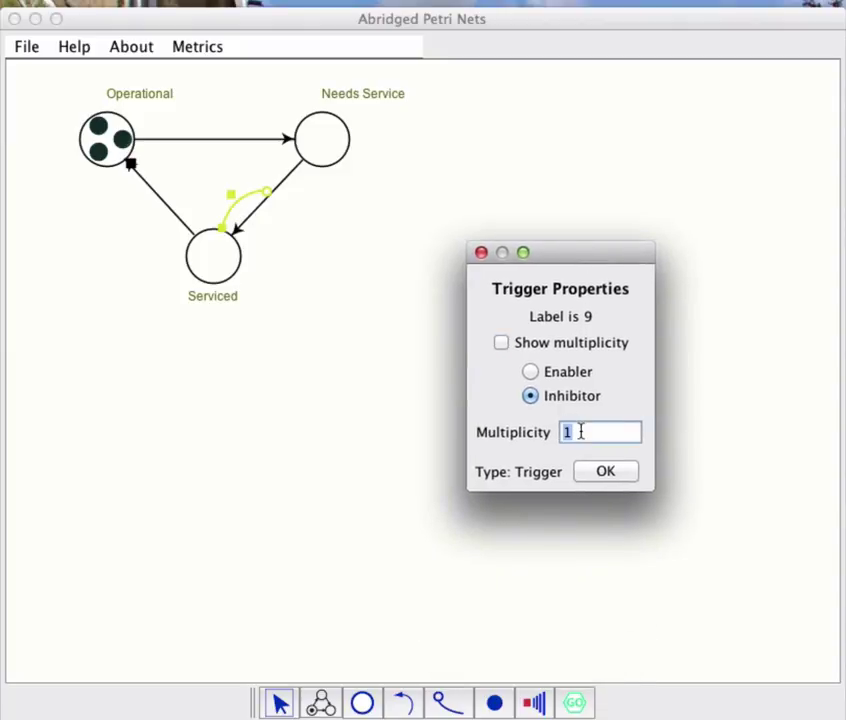
{"action": "type", "text": "2"}
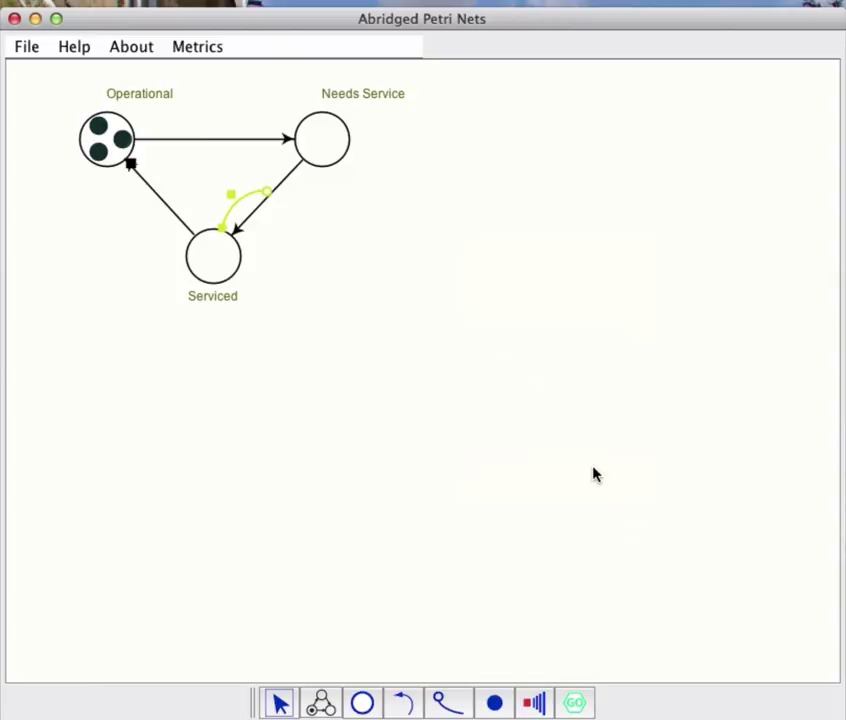
{"action": "left_click", "coordinate": [248, 200]}
{"action": "left_click", "coordinate": [578, 705]}
Step: Rerun Monte Carlo, then review and close Operational's new results (0.961, 0.73, mean 2.012)
{"action": "left_click", "coordinate": [566, 505]}
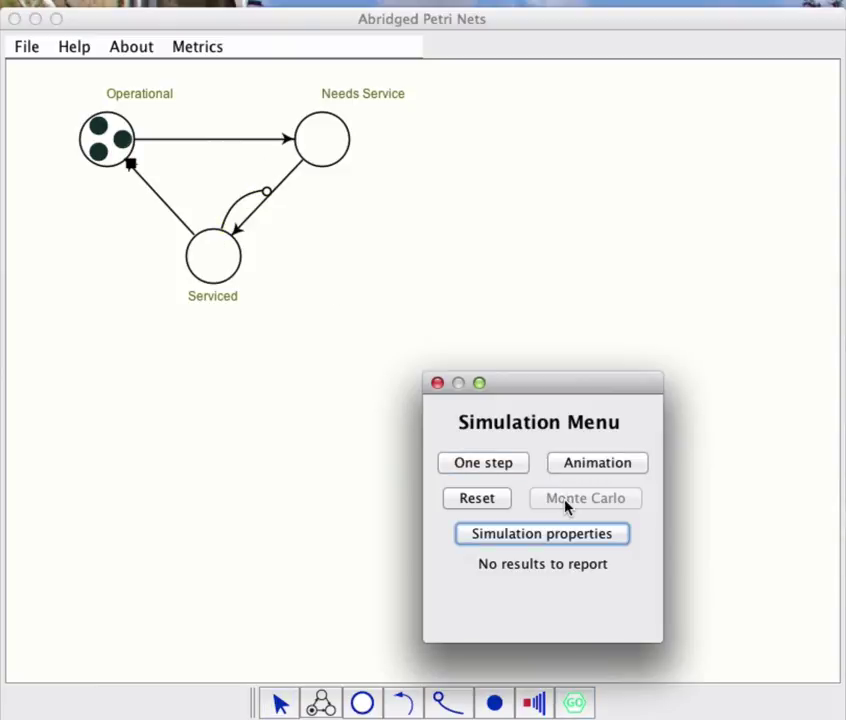
{"action": "left_click", "coordinate": [437, 383]}
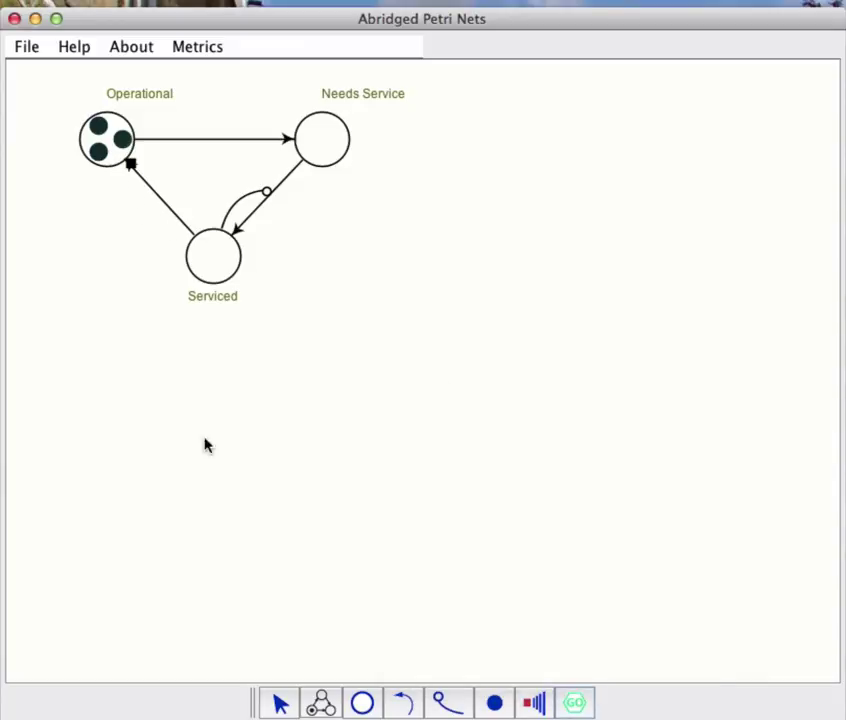
{"action": "left_click", "coordinate": [287, 698]}
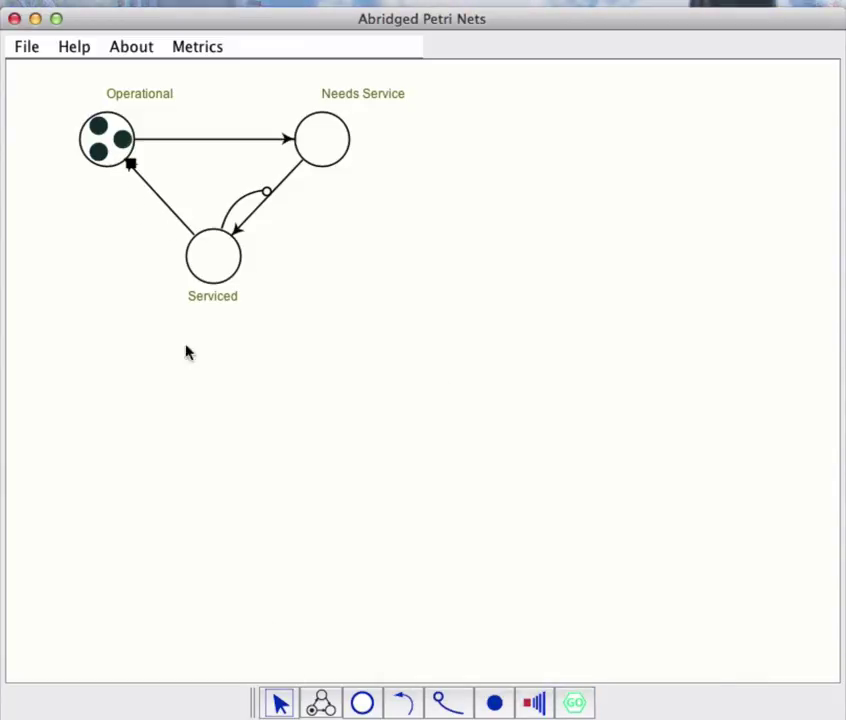
{"action": "double_click", "coordinate": [127, 160]}
{"action": "left_click_drag", "start_coordinate": [459, 274], "coordinate": [457, 227]}
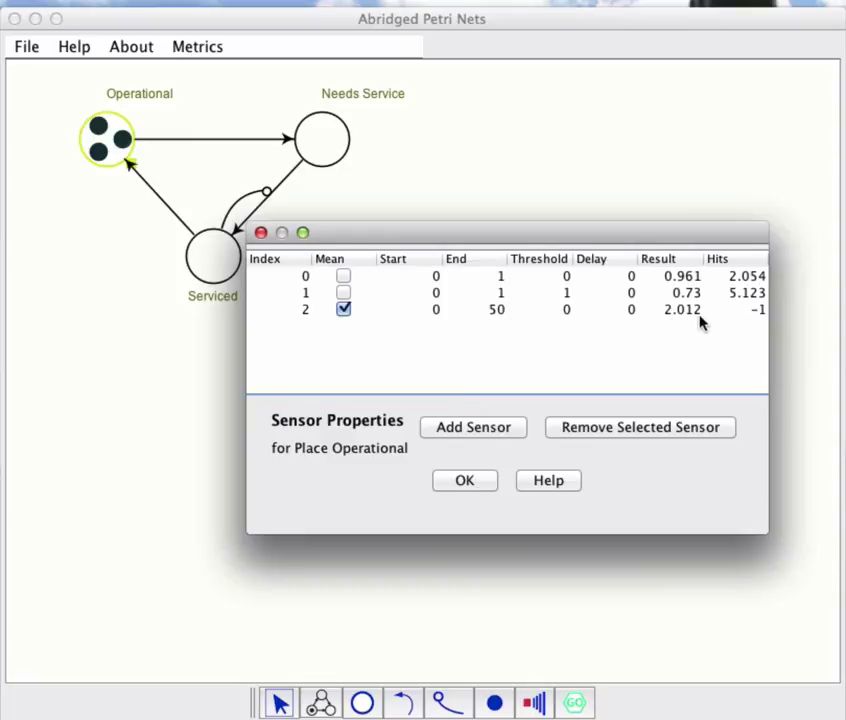
{"action": "left_click", "coordinate": [476, 485]}
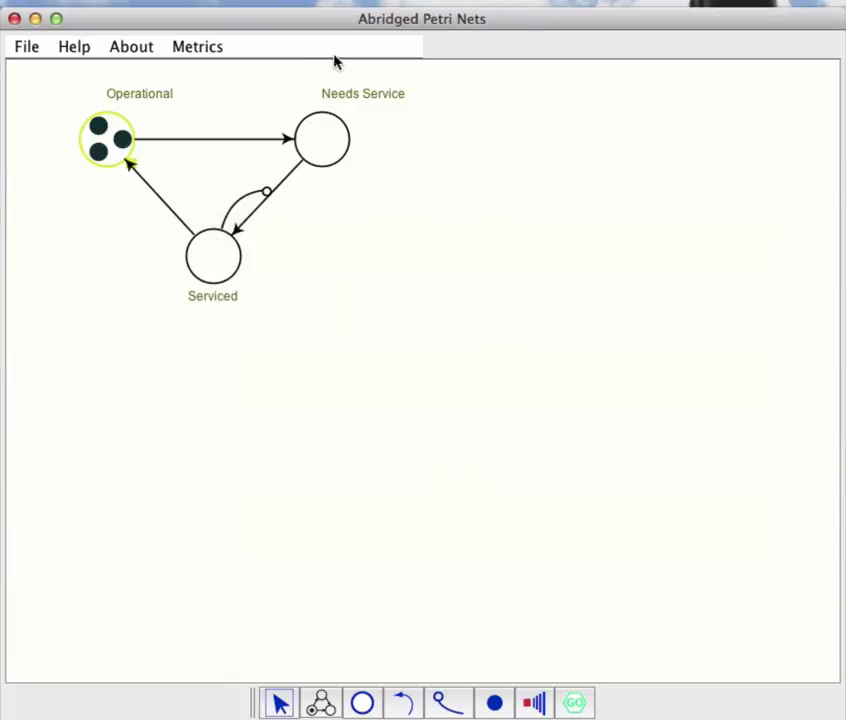